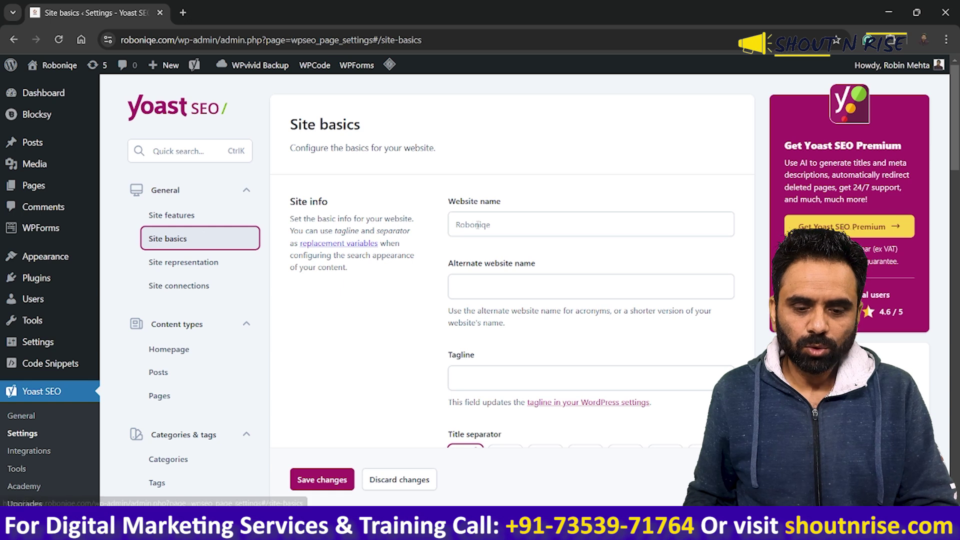
Enter Roboniqe as the website name and Tech Blog as the alternate website name in the site info
click(505, 226)
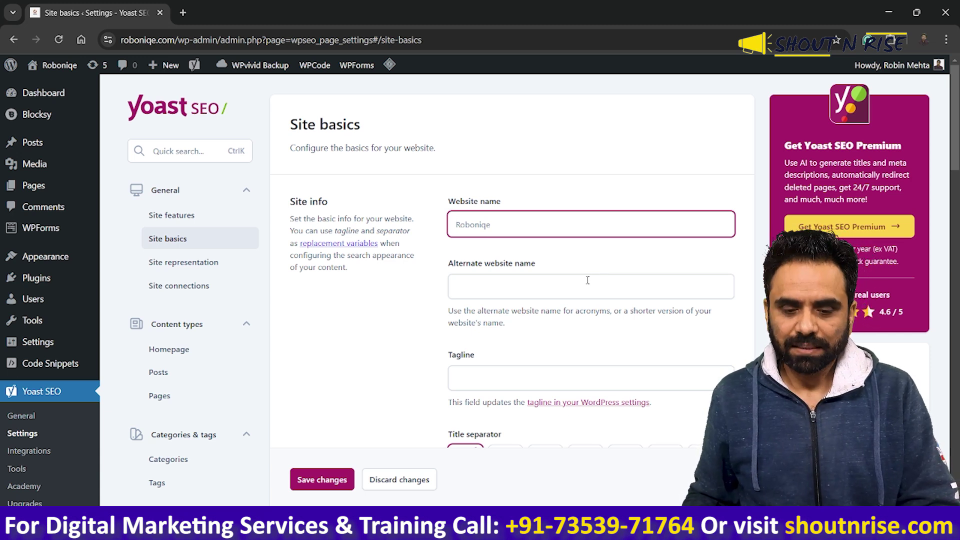
text(Roboniqie)
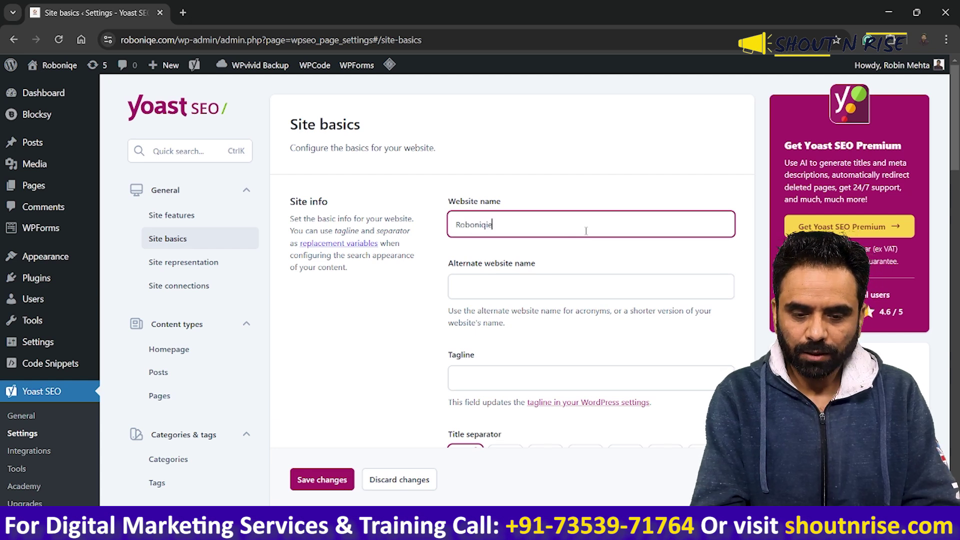
click(490, 283)
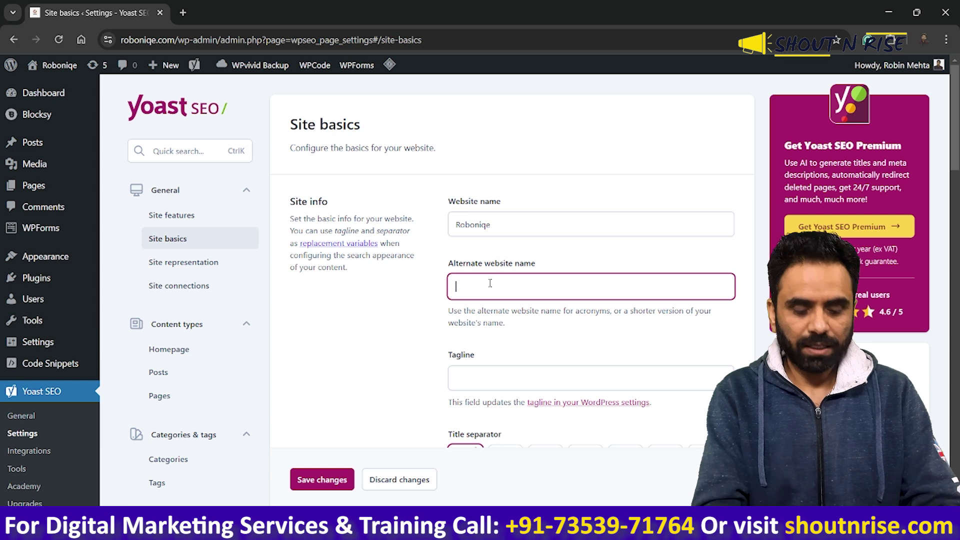
text(Tech )
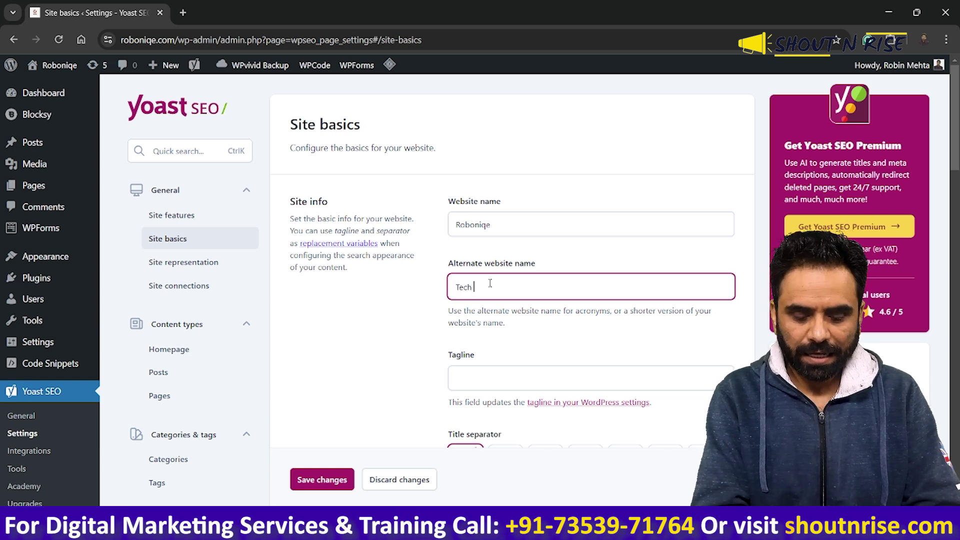
text(Blog)
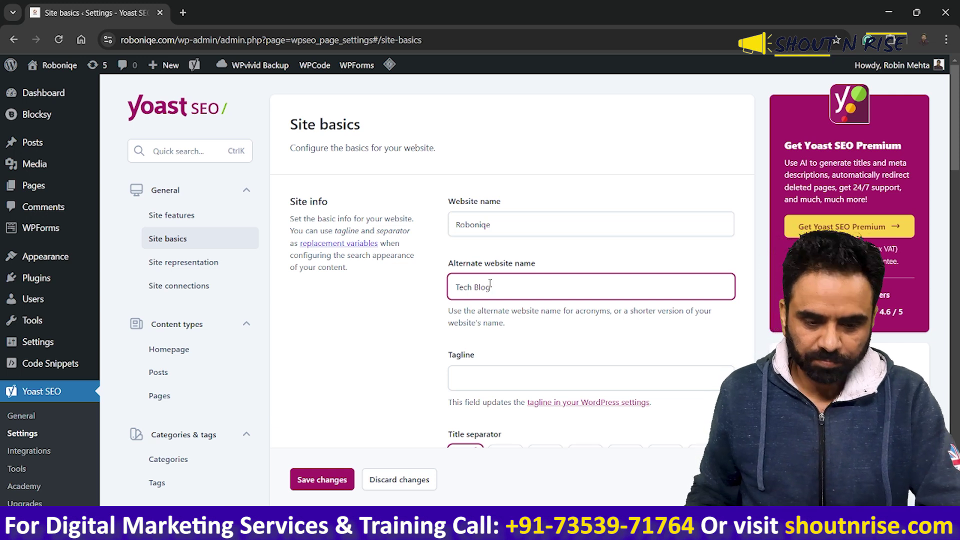
drag(307, 219, 393, 230)
click(361, 227)
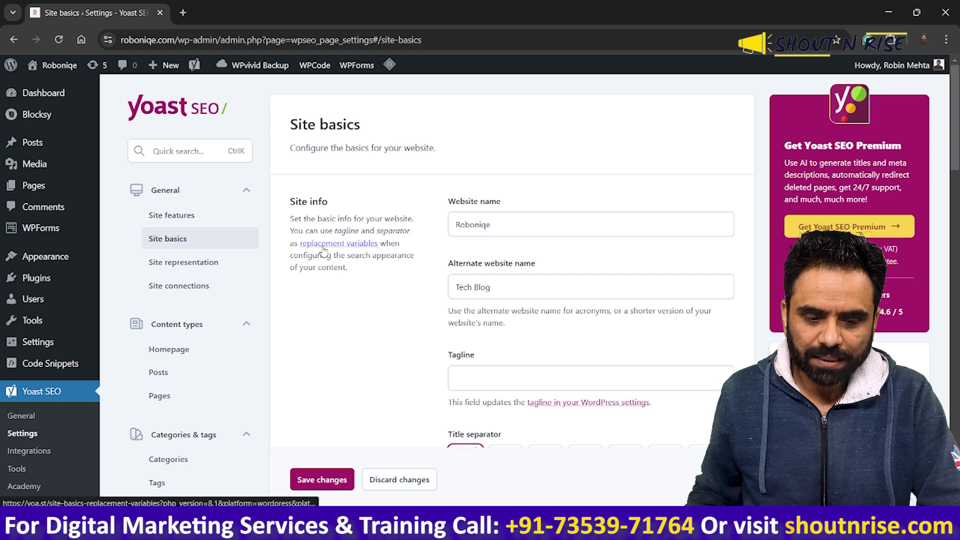
drag(330, 256, 370, 267)
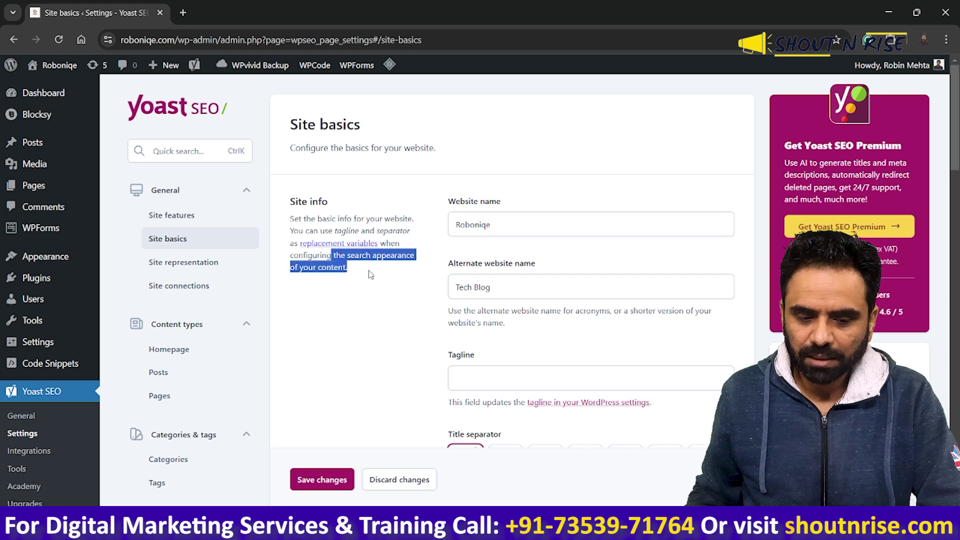
Copy Tech Blog from the alternate website name into the Tagline, and change the alternate website name to Rb
scroll(529, 298, down, 2)
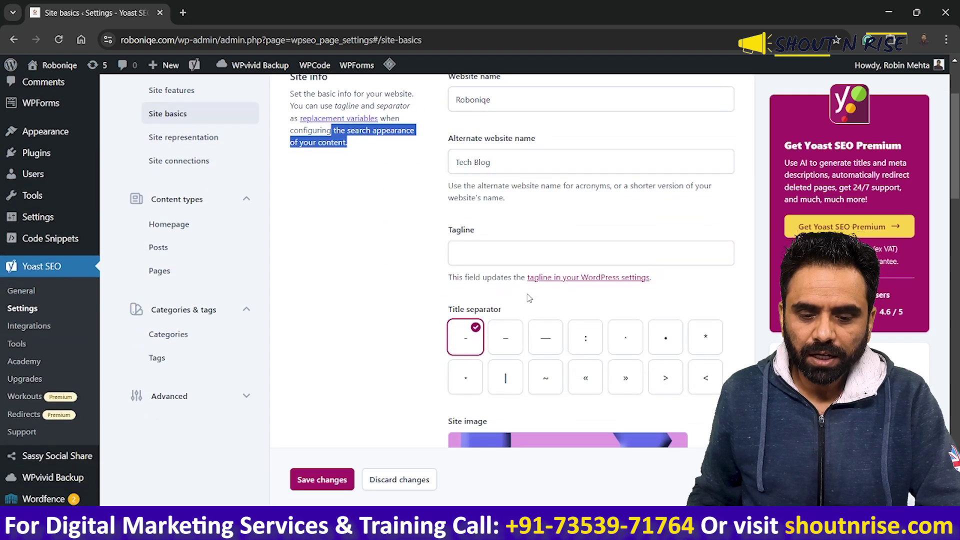
click(540, 251)
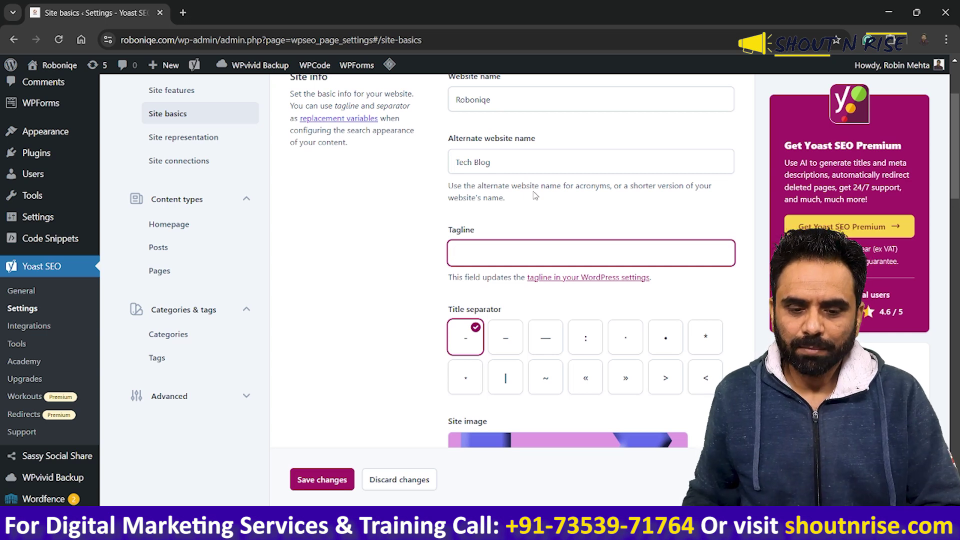
drag(493, 162, 381, 165)
key(ctrl+c)
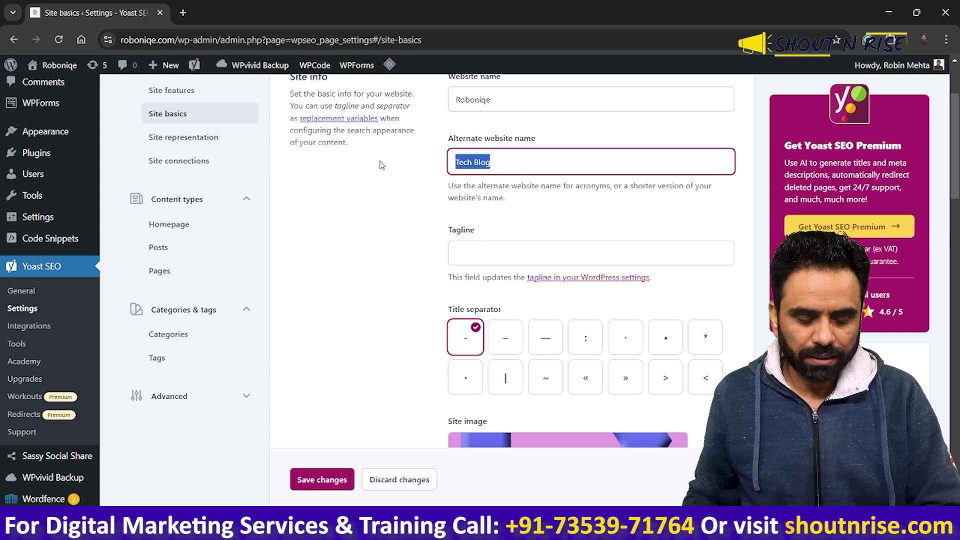
click(552, 263)
key(ctrl+v)
drag(490, 162, 434, 175)
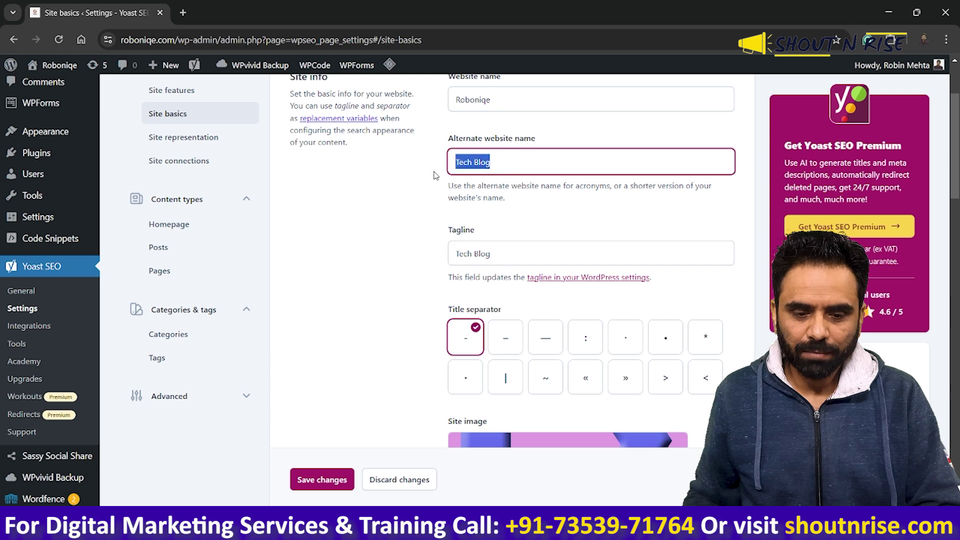
text(Rb)
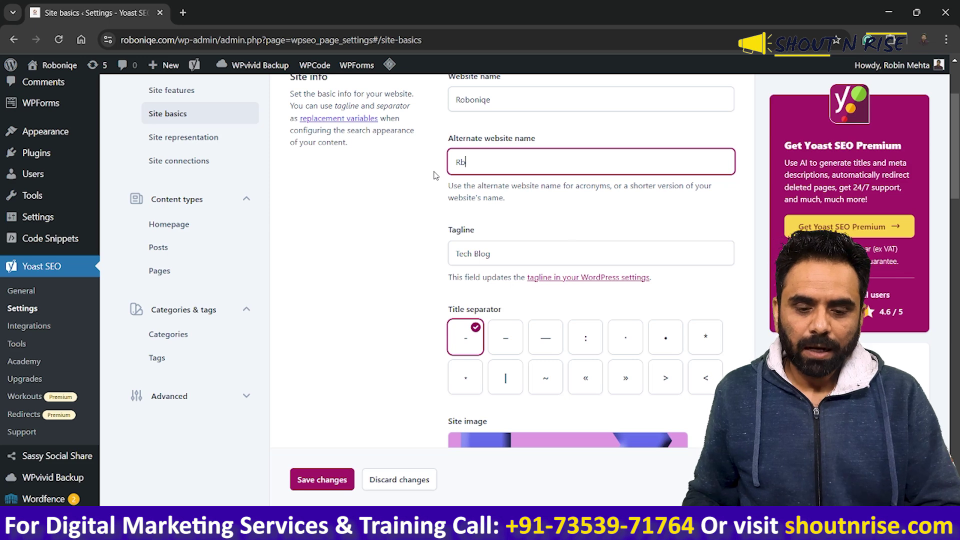
Check the tagline field in the WordPress general settings in a new tab, and review the title separator options back in Site basics
triple_click(509, 257)
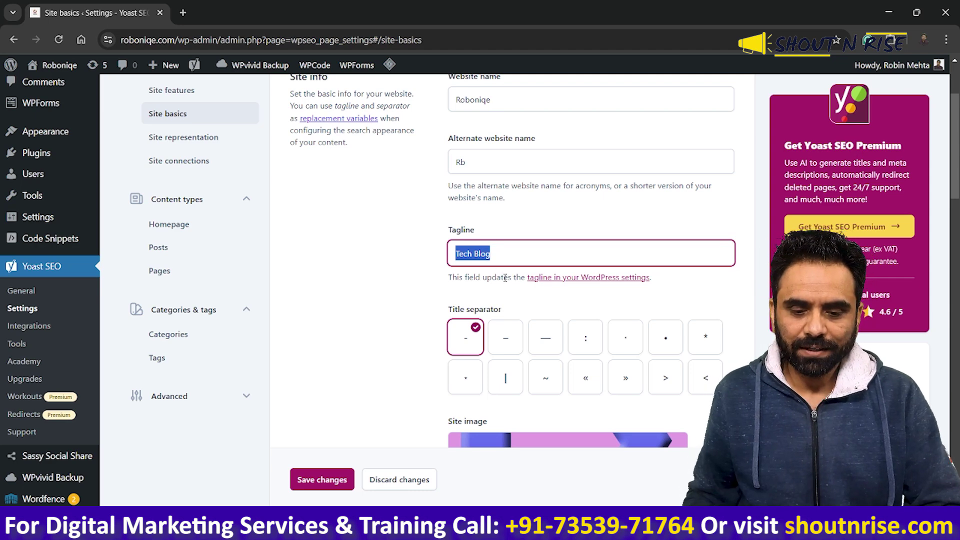
right_click(540, 285)
click(560, 299)
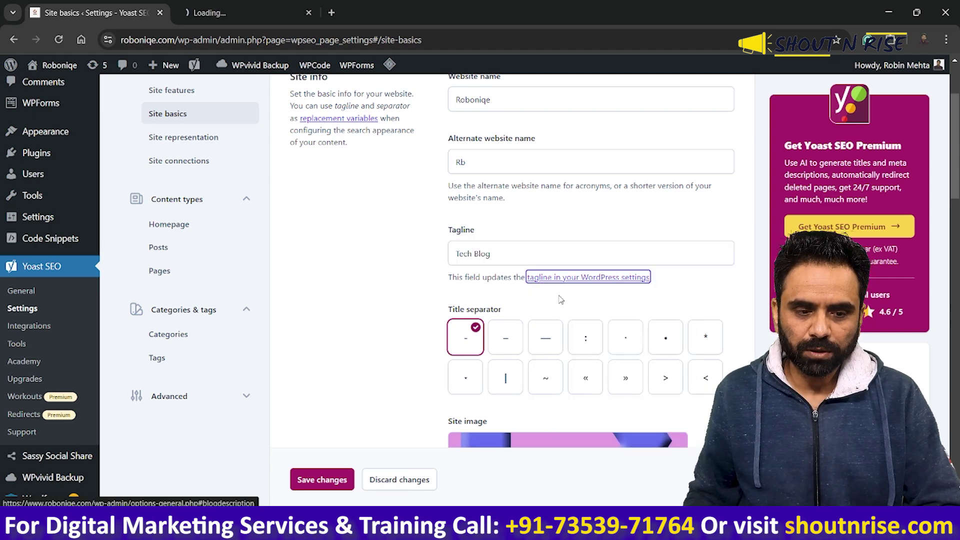
click(232, 10)
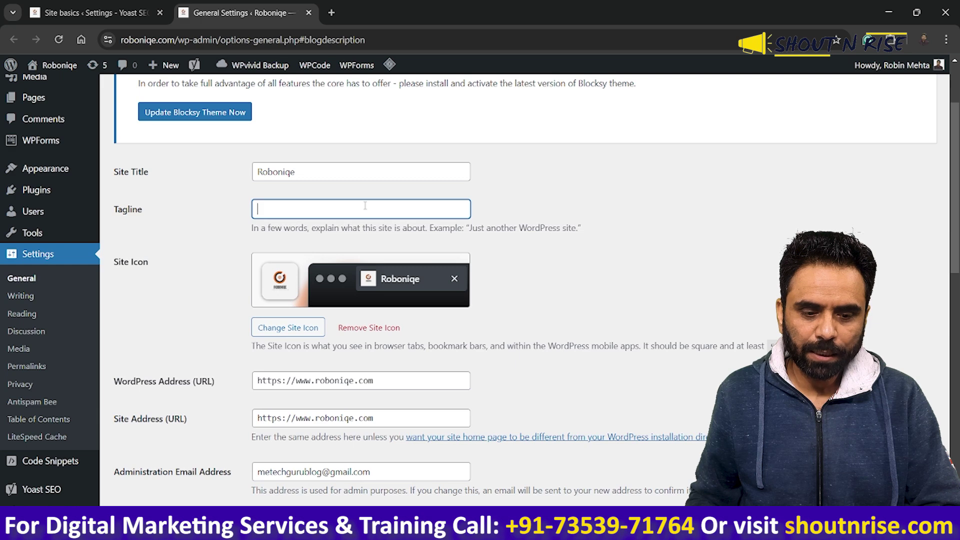
drag(377, 228, 582, 229)
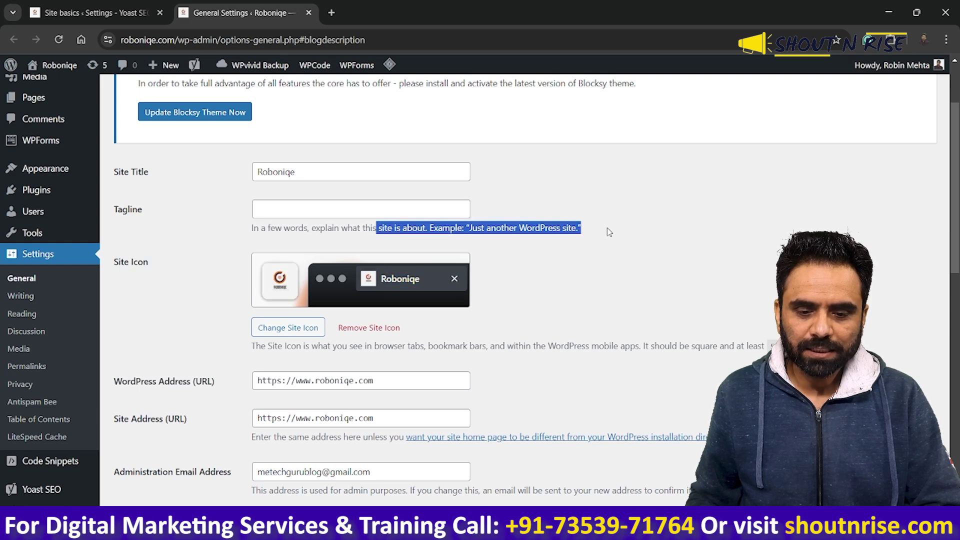
click(129, 5)
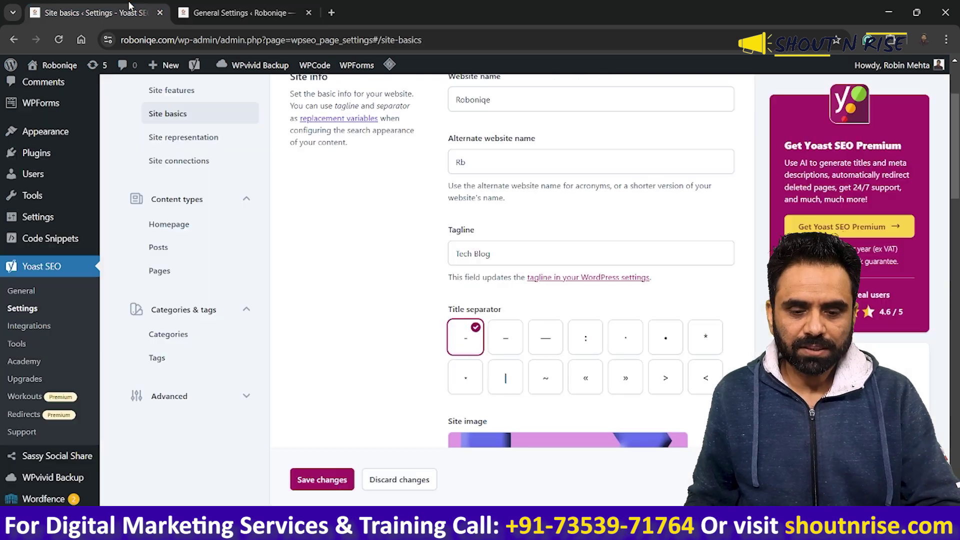
drag(518, 256, 350, 255)
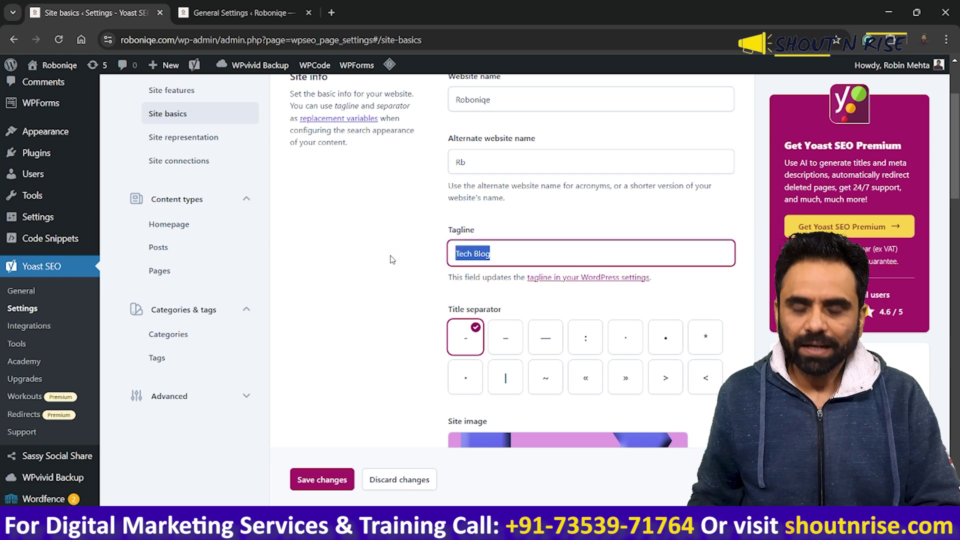
scroll(392, 260, down, 3)
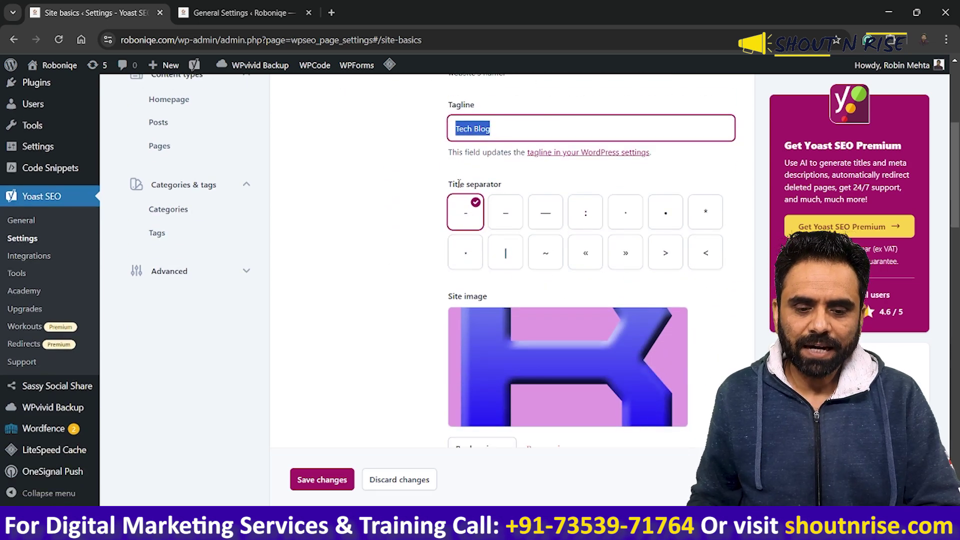
drag(449, 184, 500, 184)
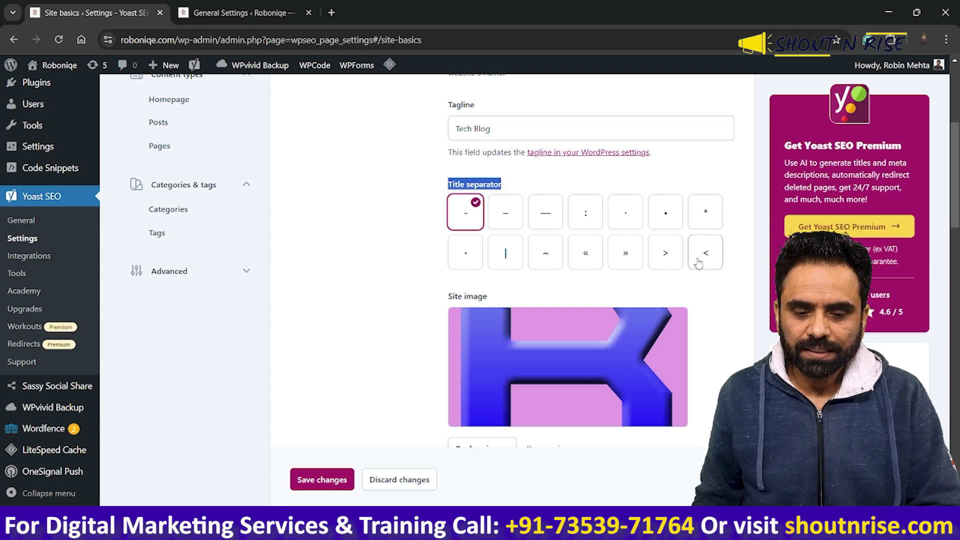
Open the list of all posts and open "How to Use Snapchat on PC and MAC (2023)" for editing in a new tab
click(232, 6)
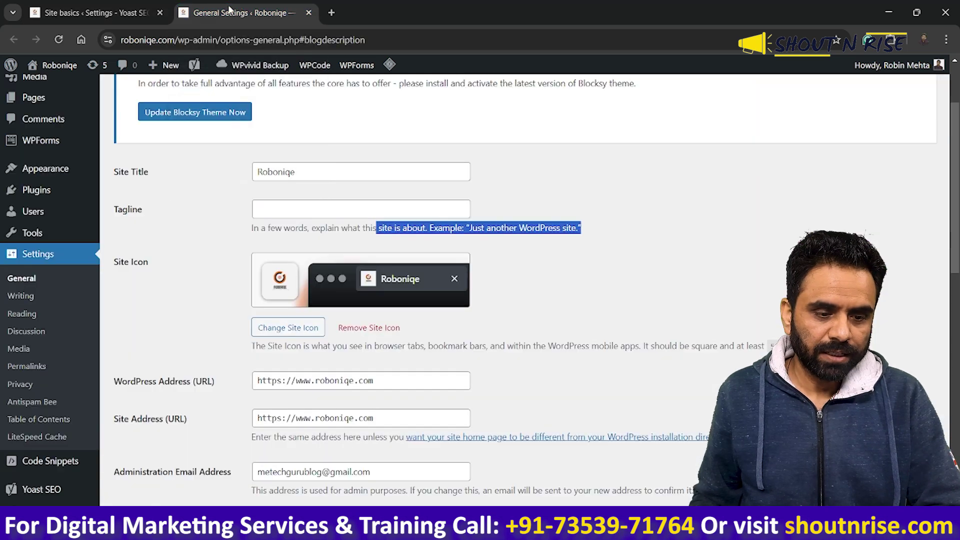
mouse_move(50, 67)
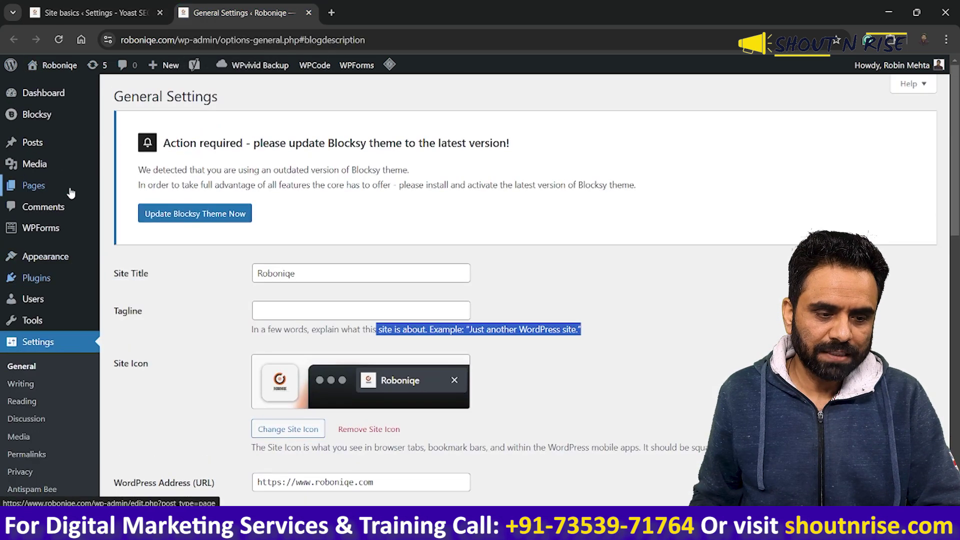
scroll(75, 190, up, 2)
mouse_move(52, 146)
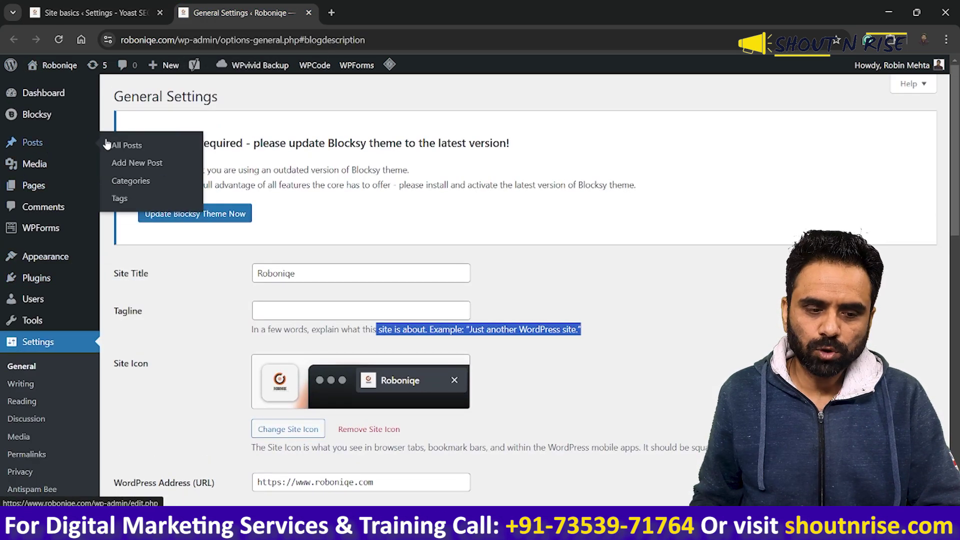
click(111, 145)
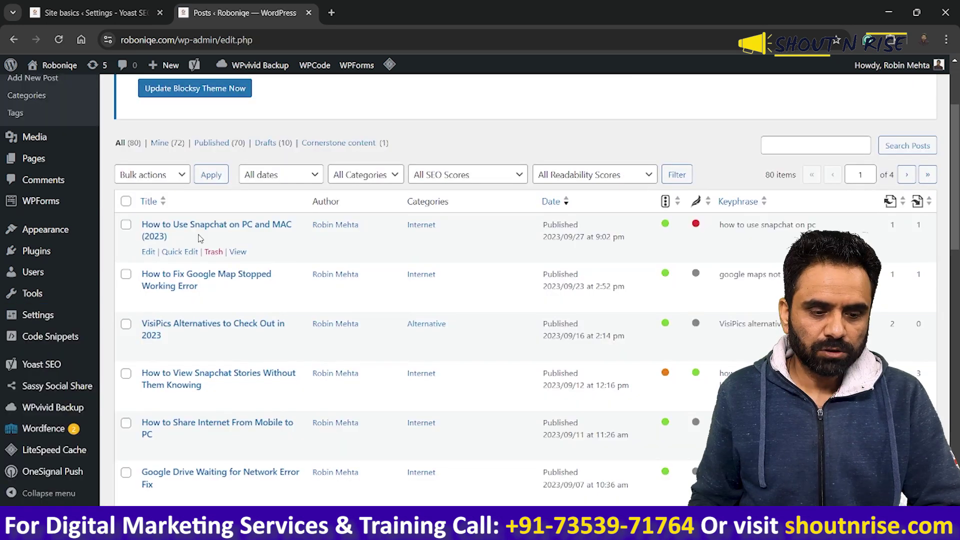
right_click(147, 251)
click(163, 270)
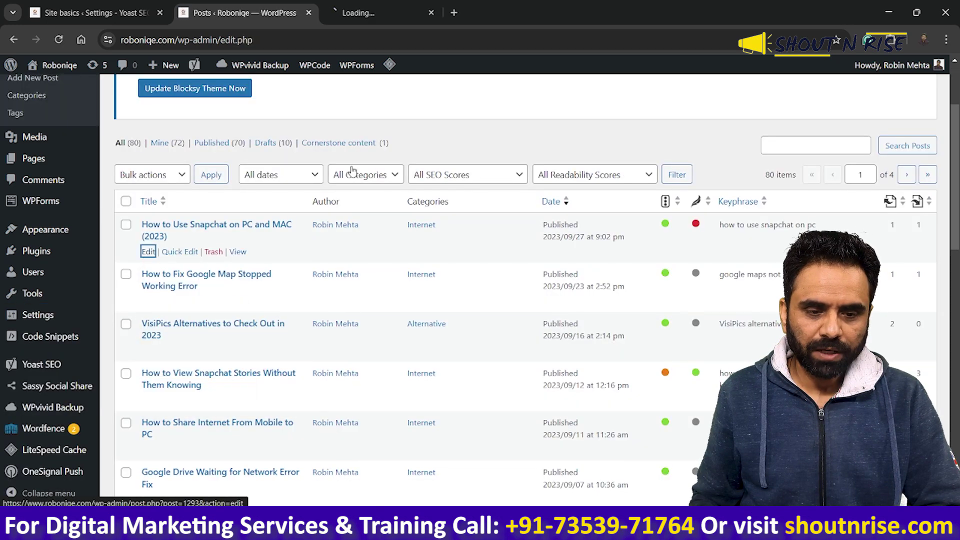
click(388, 7)
click(91, 7)
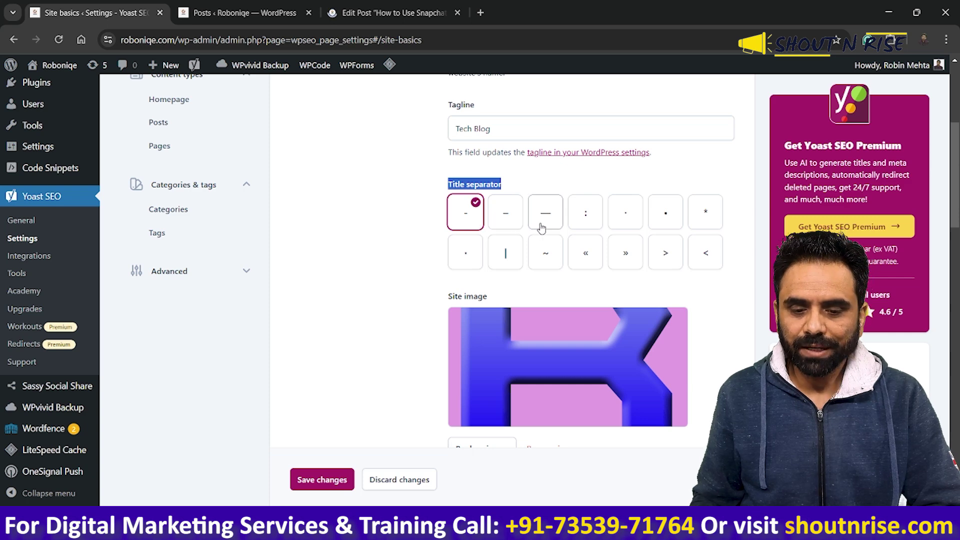
click(389, 13)
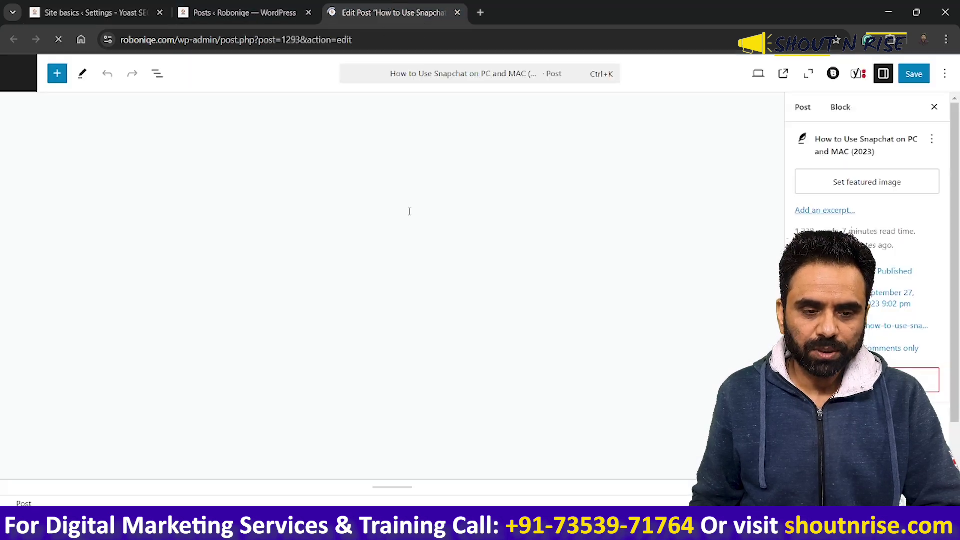
Insert the Separator variable after "MAC" in the post's SEO title under Yoast search appearance, and save the post
click(858, 75)
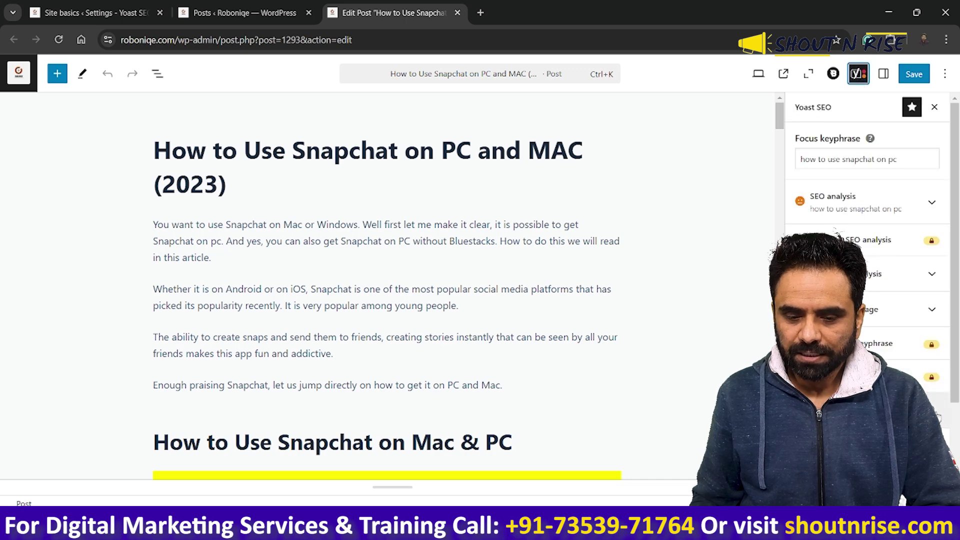
click(873, 411)
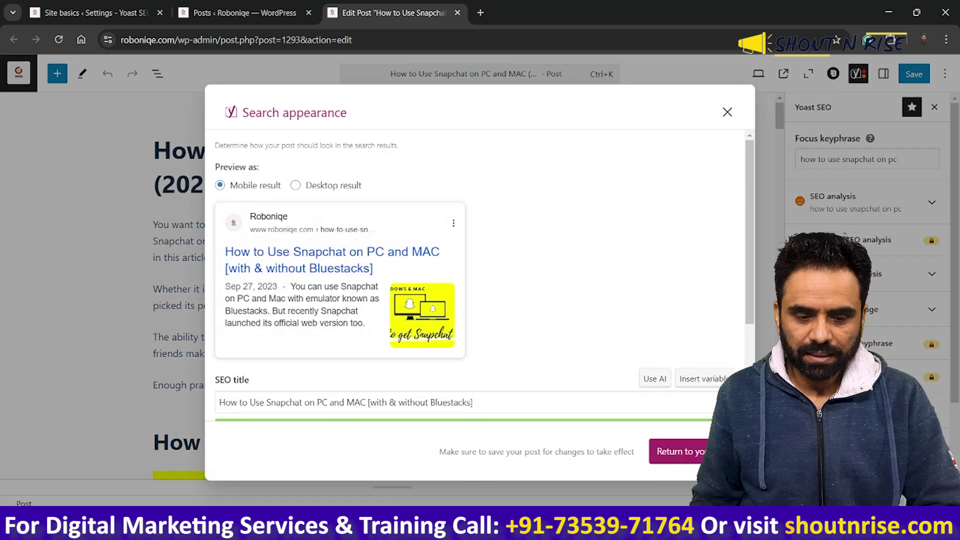
click(368, 402)
scroll(498, 370, down, 1)
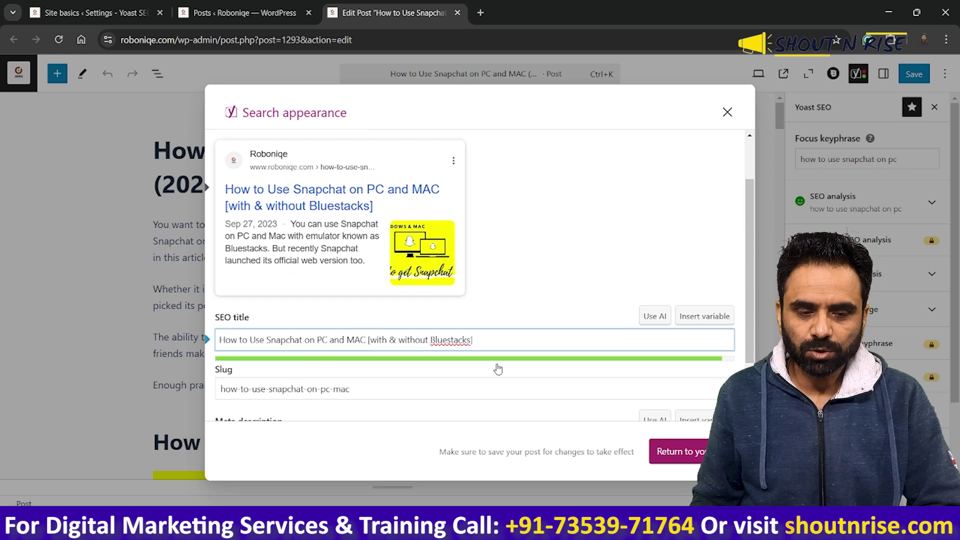
click(705, 316)
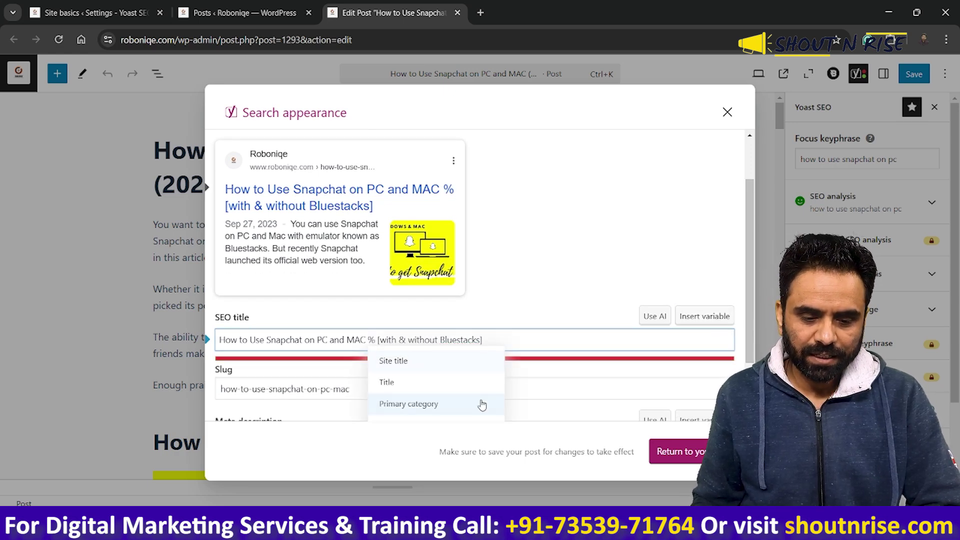
scroll(481, 404, down, 1)
click(408, 348)
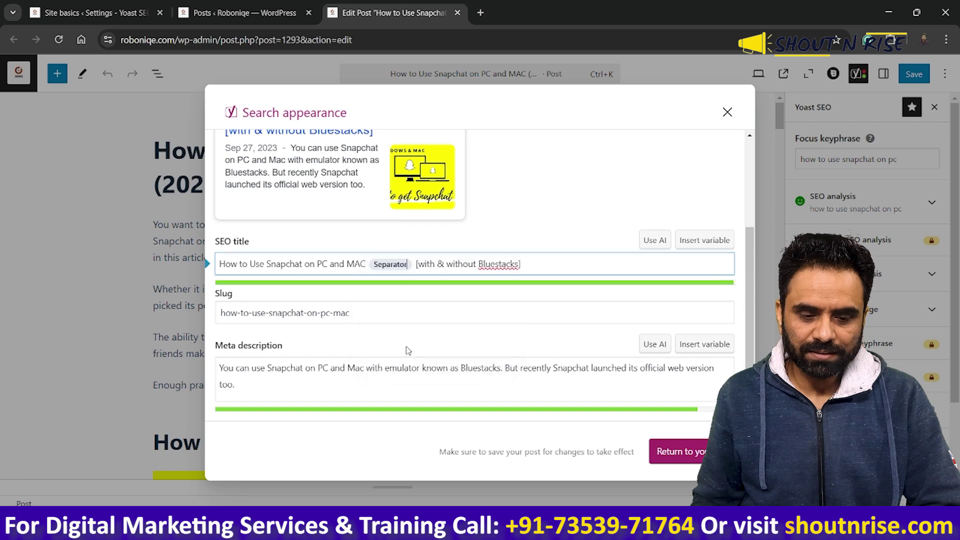
click(727, 111)
key(ctrl+s)
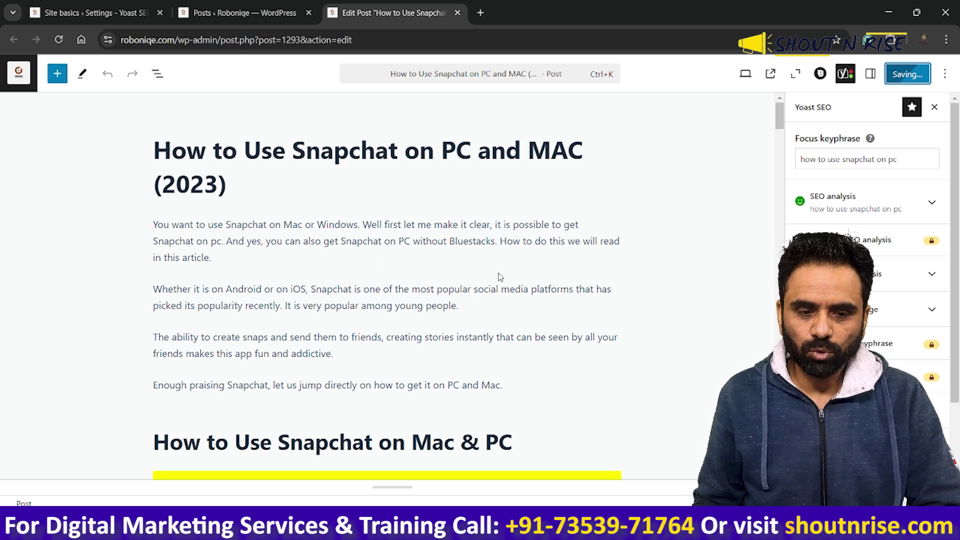
View the published Snapchat post from the posts list in a new tab to check its page title
click(245, 13)
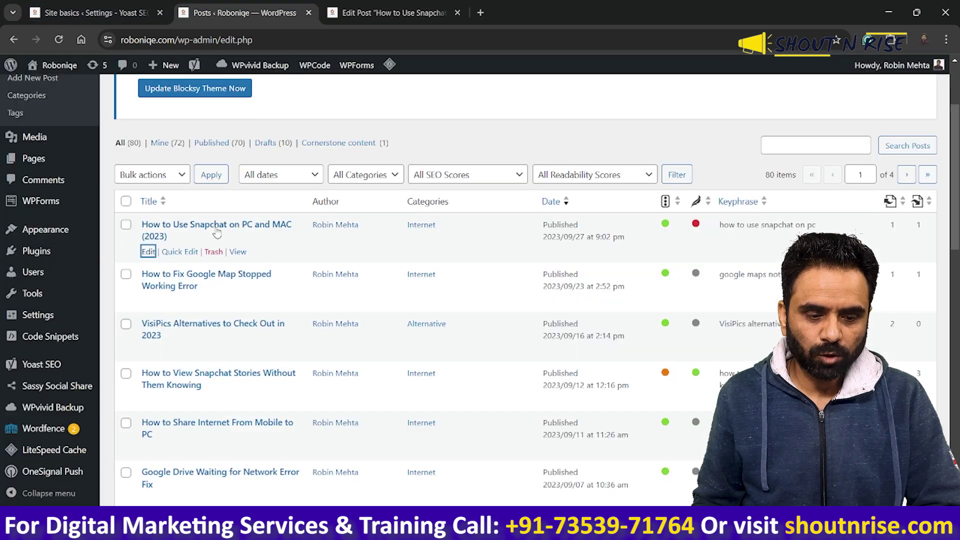
click(238, 253)
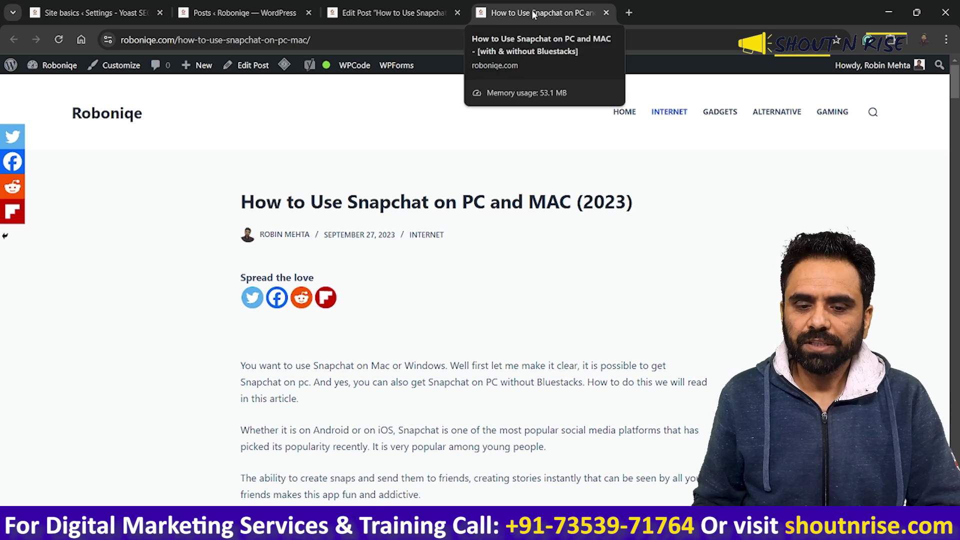
Set the title separator to » in Yoast's Site basics settings and save the changes
click(140, 6)
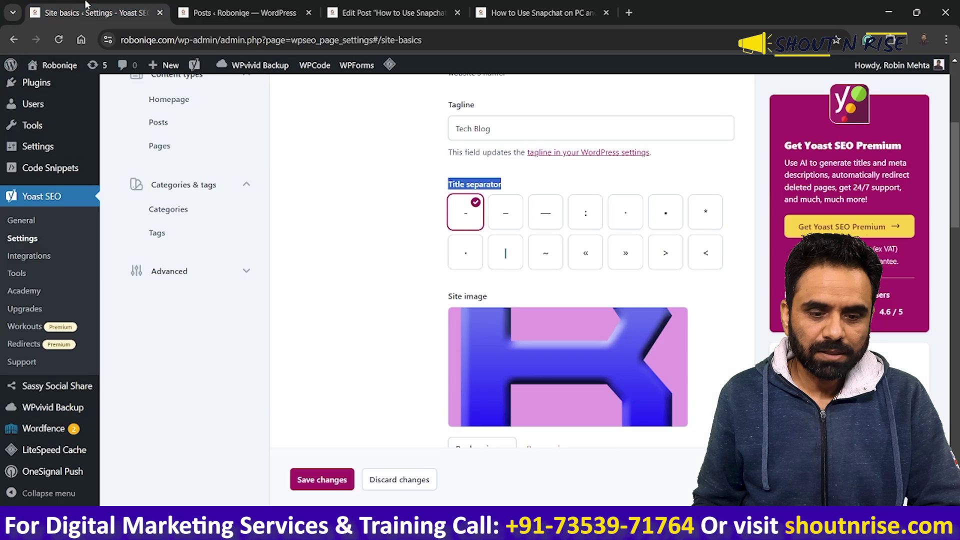
click(619, 260)
click(321, 480)
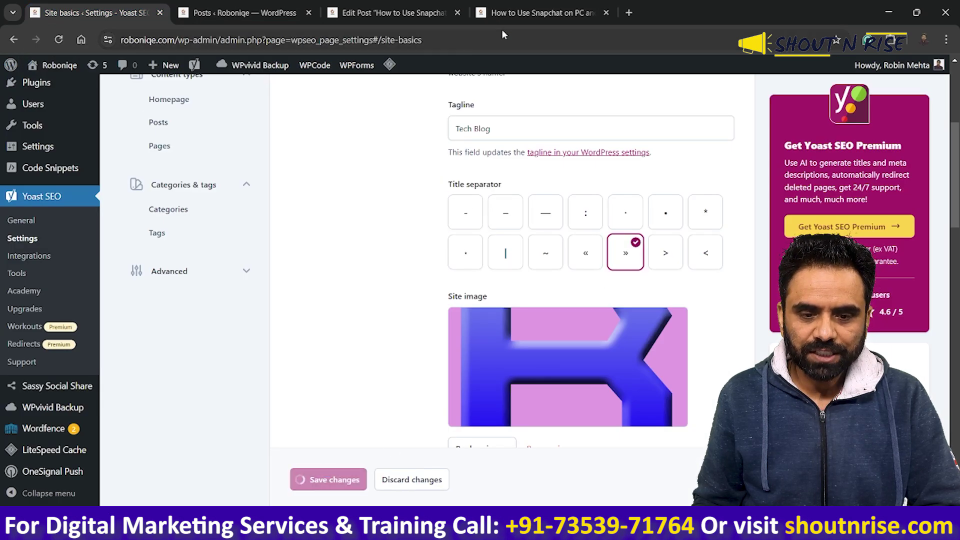
Reload the published Snapchat post and check the separator in its page title
click(545, 13)
click(547, 33)
key(Escape)
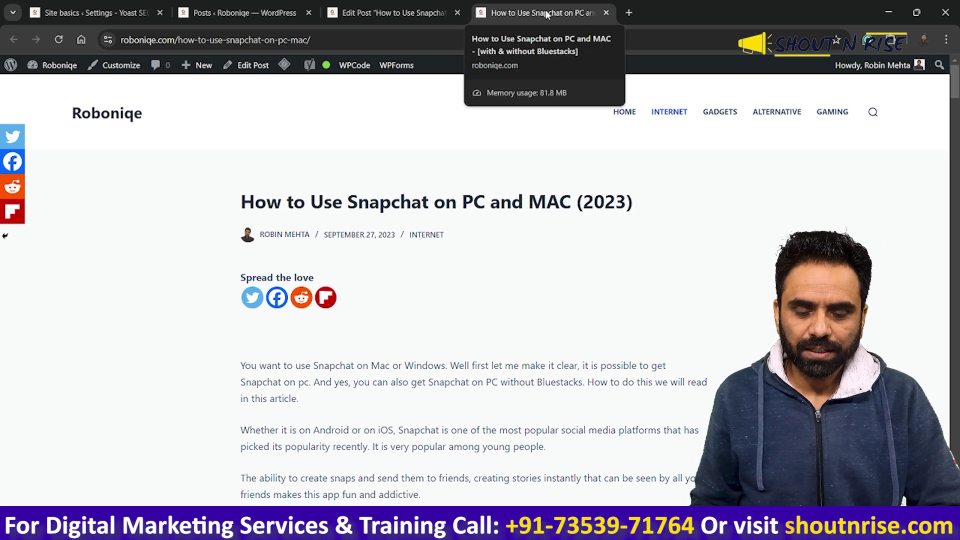
click(458, 43)
key(Return)
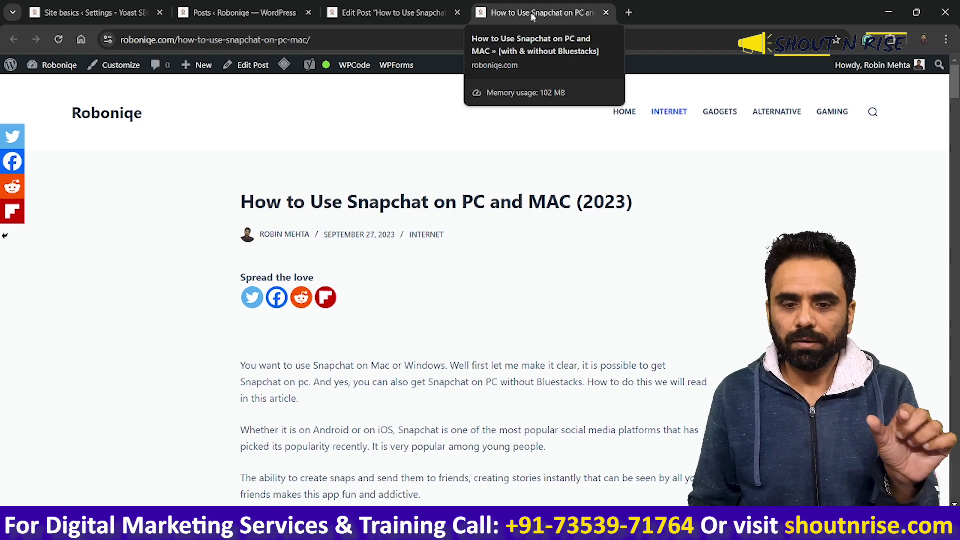
Bring up the variable suggestions with % at the end of the Snapchat post's SEO title, and remove the % again
click(412, 6)
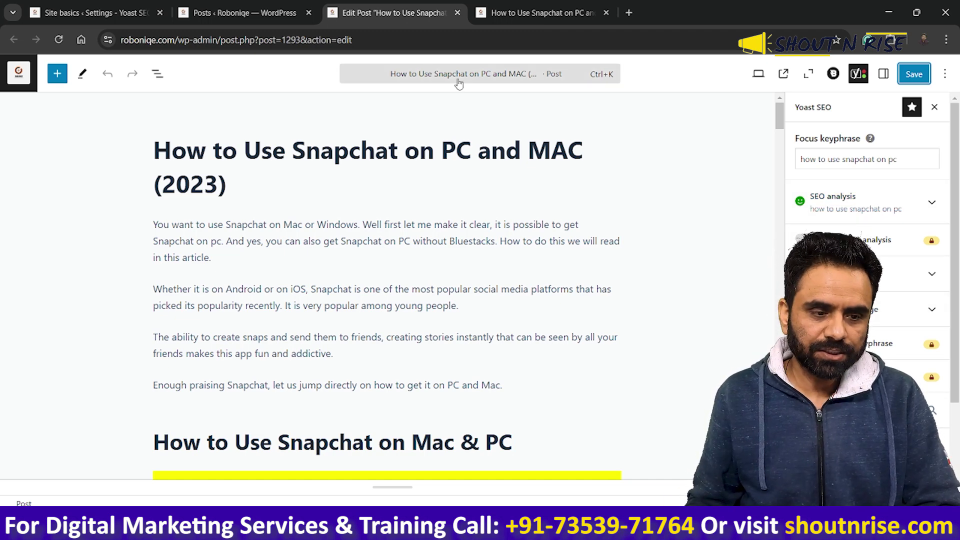
click(127, 5)
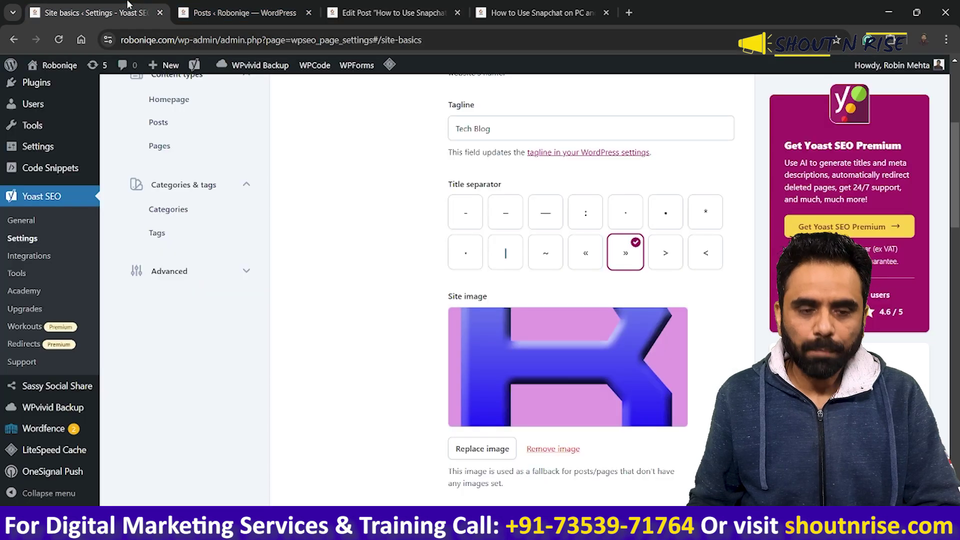
click(357, 5)
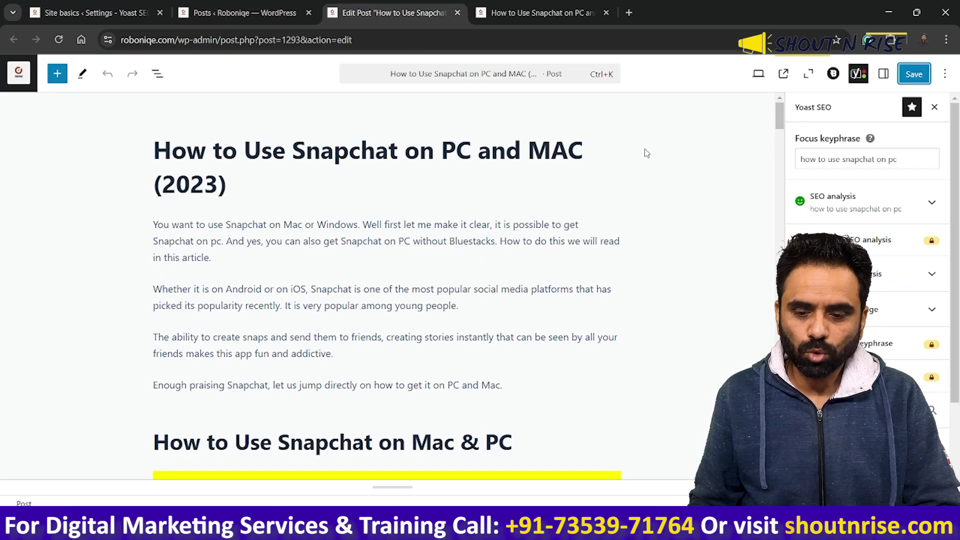
click(938, 413)
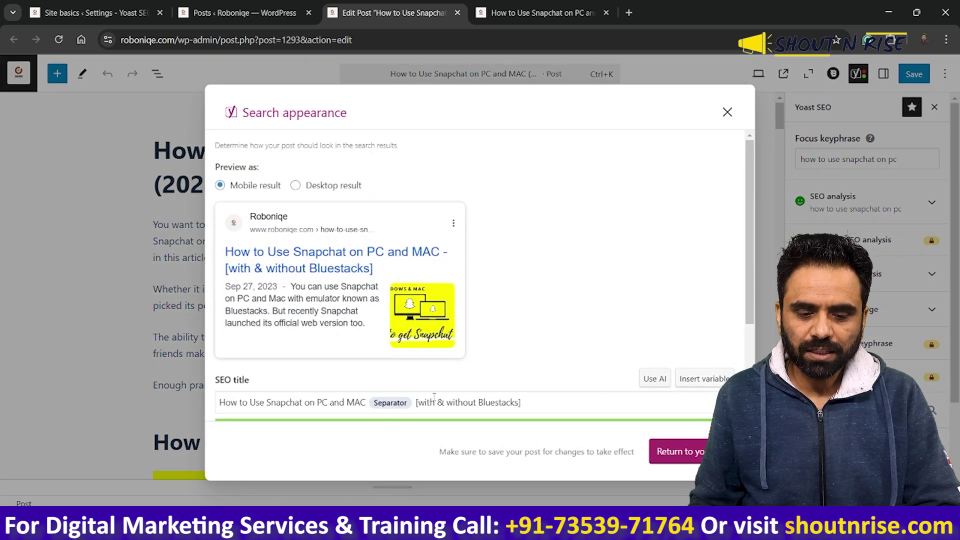
click(586, 407)
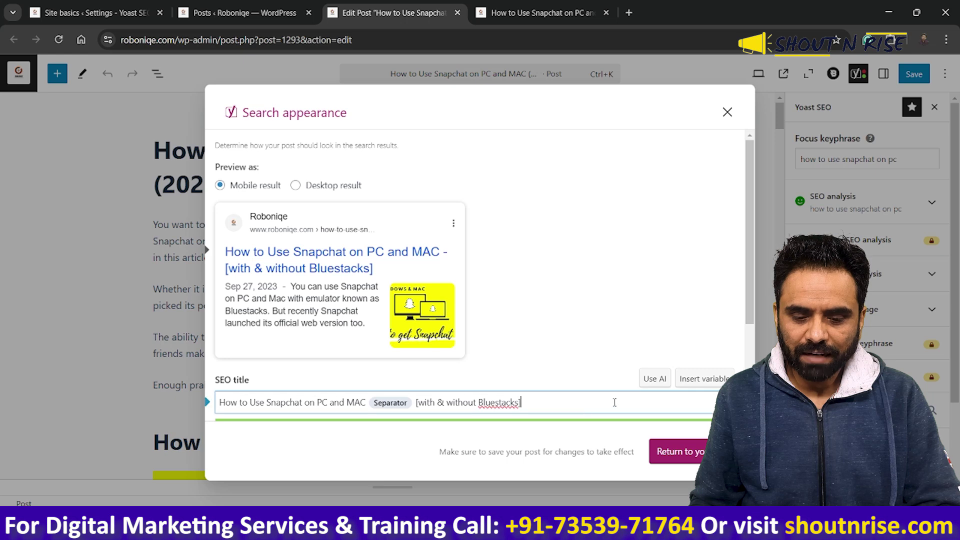
text(%)
scroll(625, 350, down, 3)
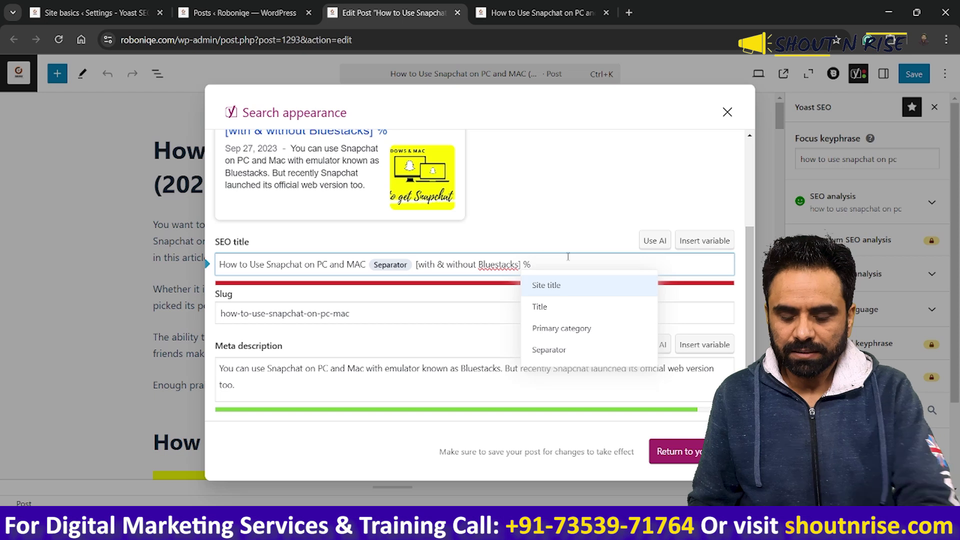
key(BackSpace)
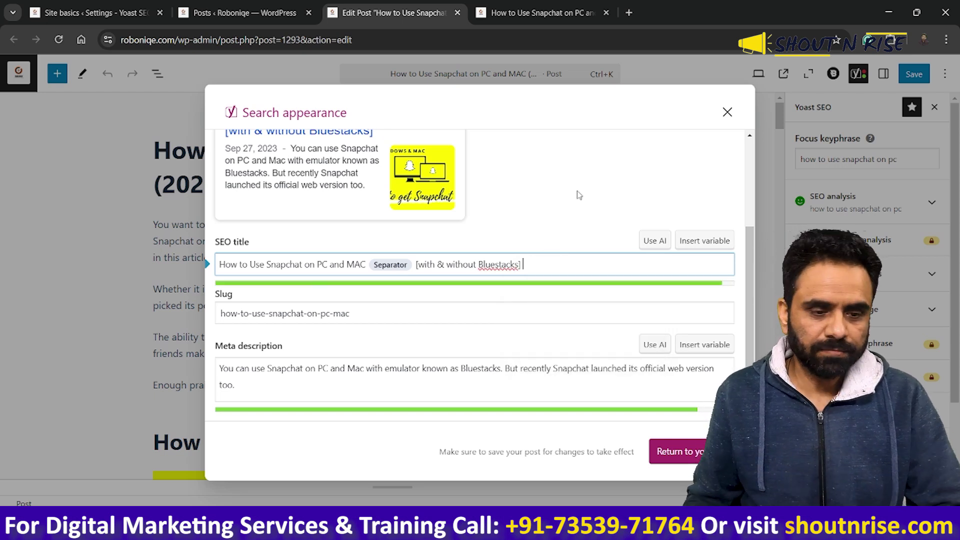
Review the Site image setting in Site basics and the Open Graph data feature under Social sharing in Site features
click(95, 12)
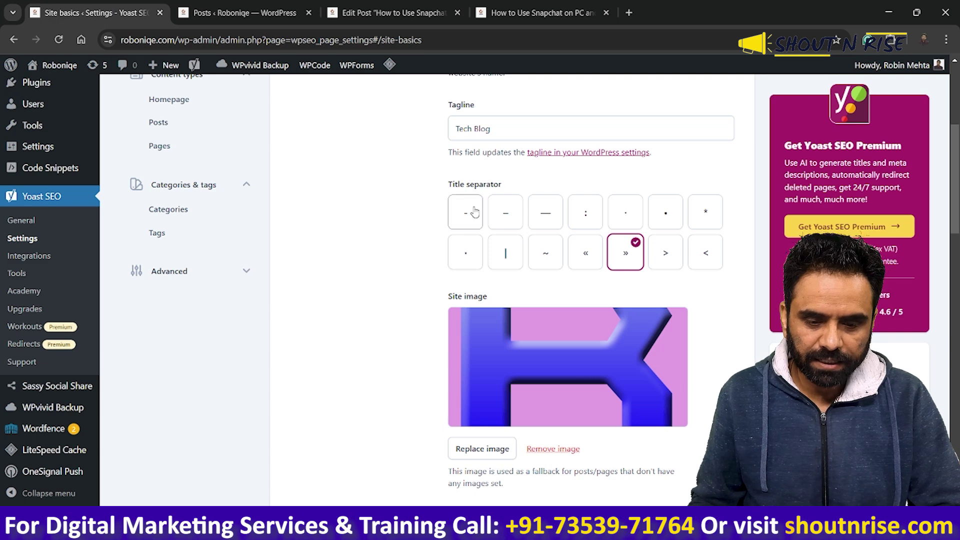
scroll(487, 188, down, 3)
drag(450, 104, 494, 99)
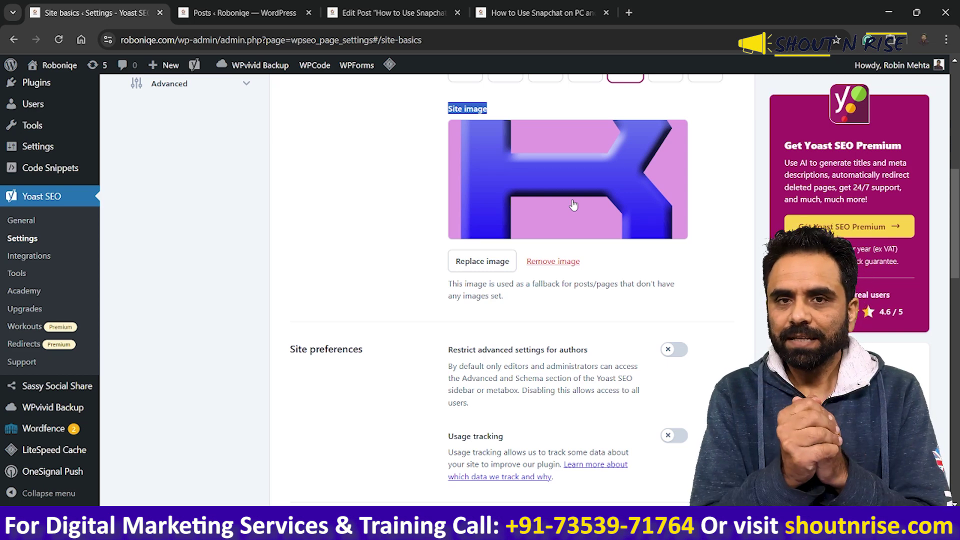
scroll(574, 205, up, 8)
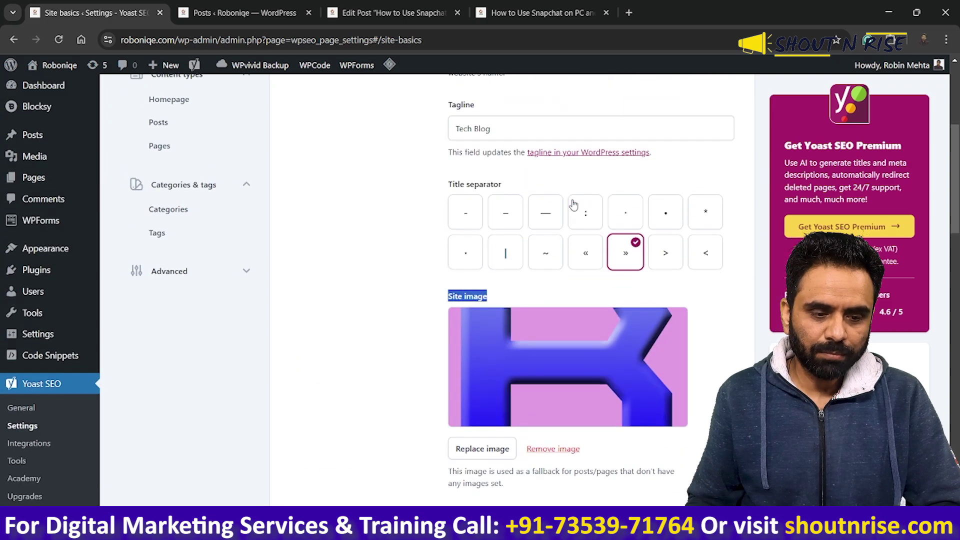
click(172, 215)
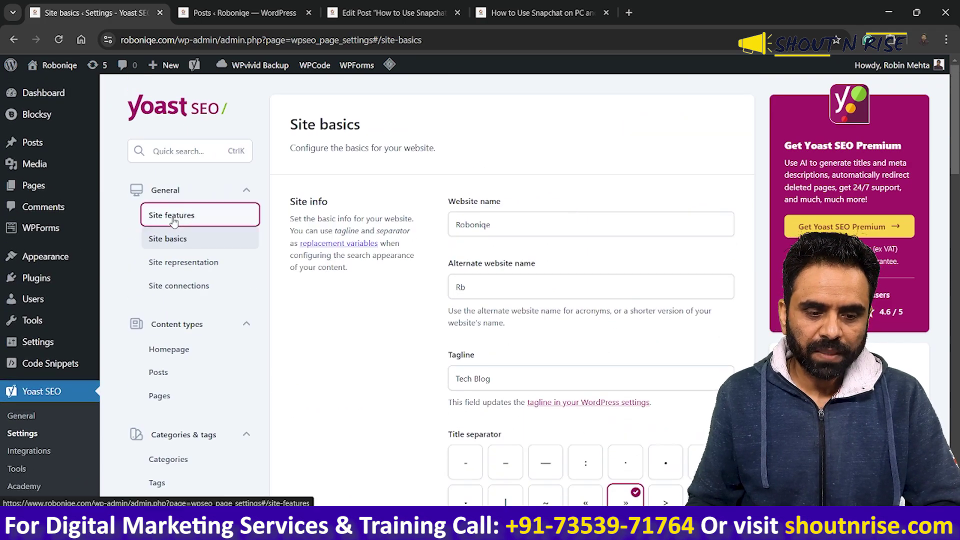
scroll(444, 271, down, 7)
scroll(445, 271, down, 12)
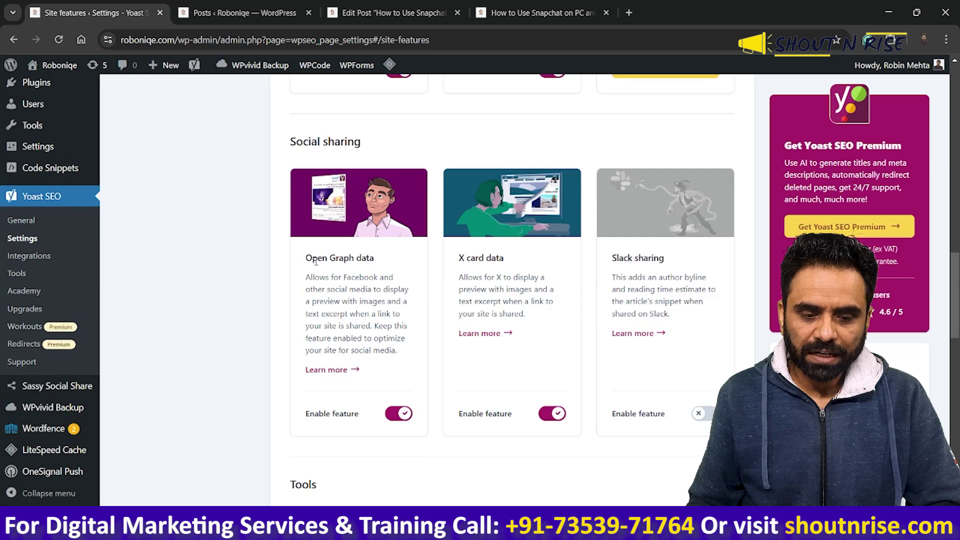
drag(306, 257, 374, 256)
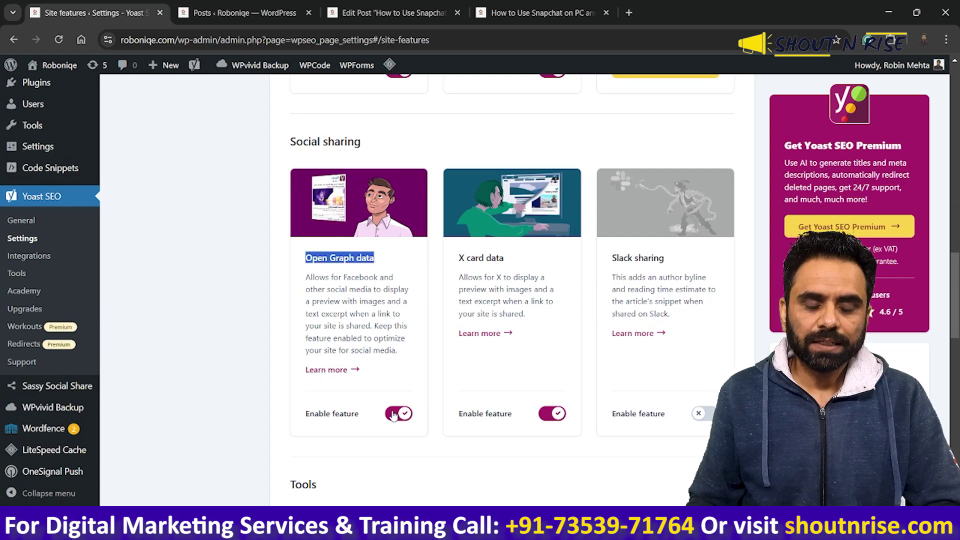
Return to Site basics and examine the fallback site image and its replace and remove options
scroll(50, 165, up, 3)
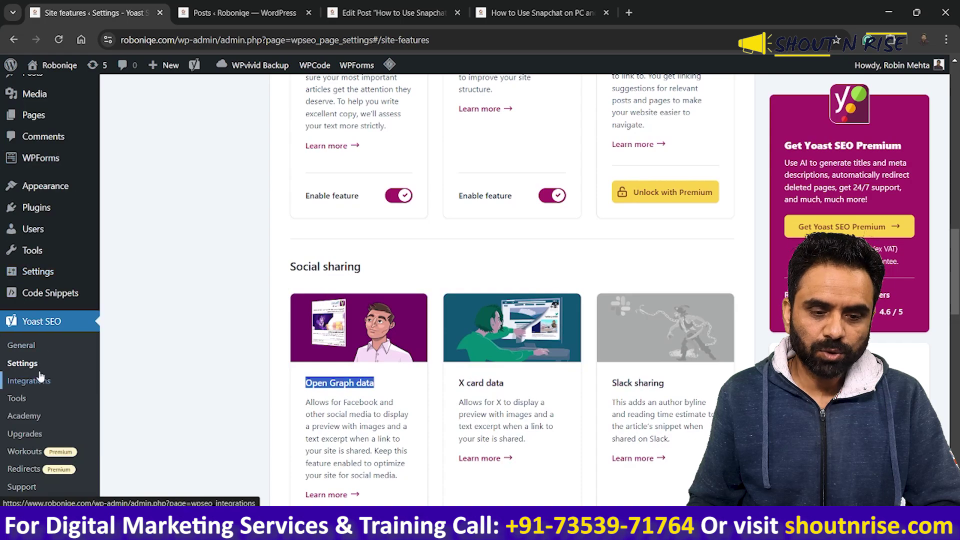
scroll(40, 376, up, 10)
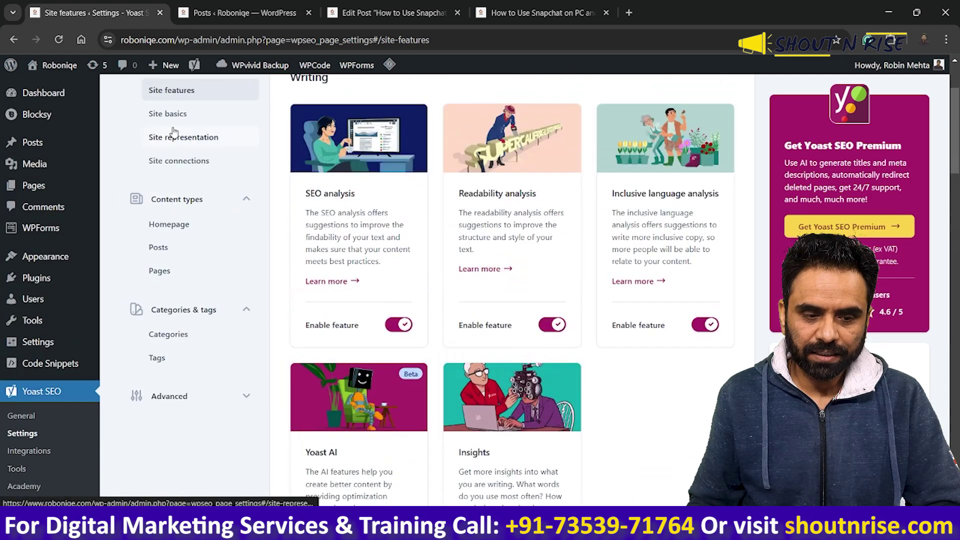
click(170, 114)
scroll(430, 245, down, 8)
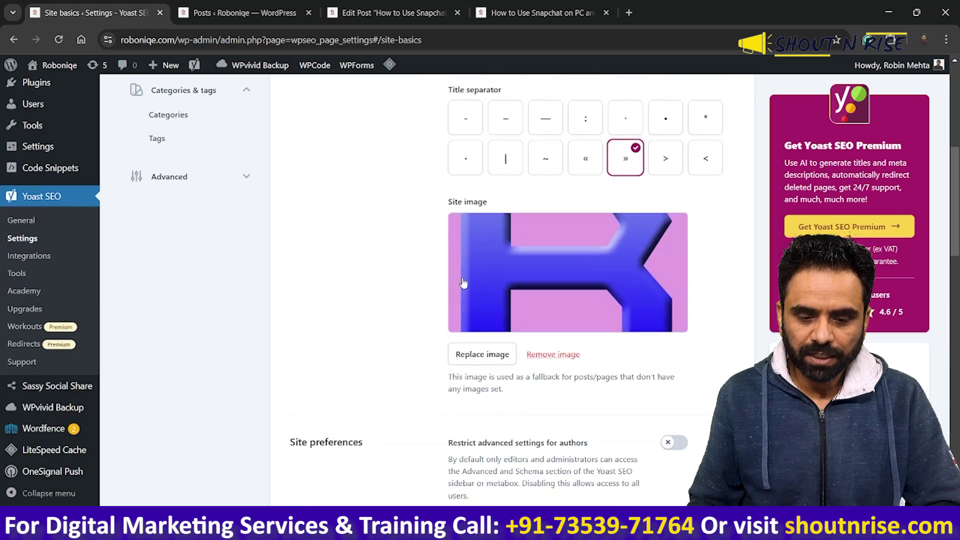
scroll(462, 282, down, 1)
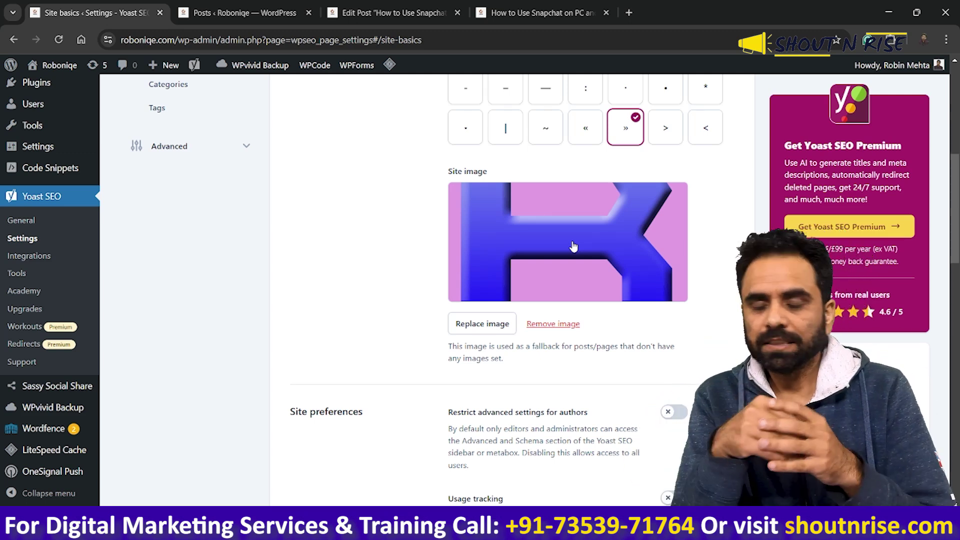
Disable the Open Graph data feature under Social sharing in Site features and save the changes
scroll(143, 247, up, 5)
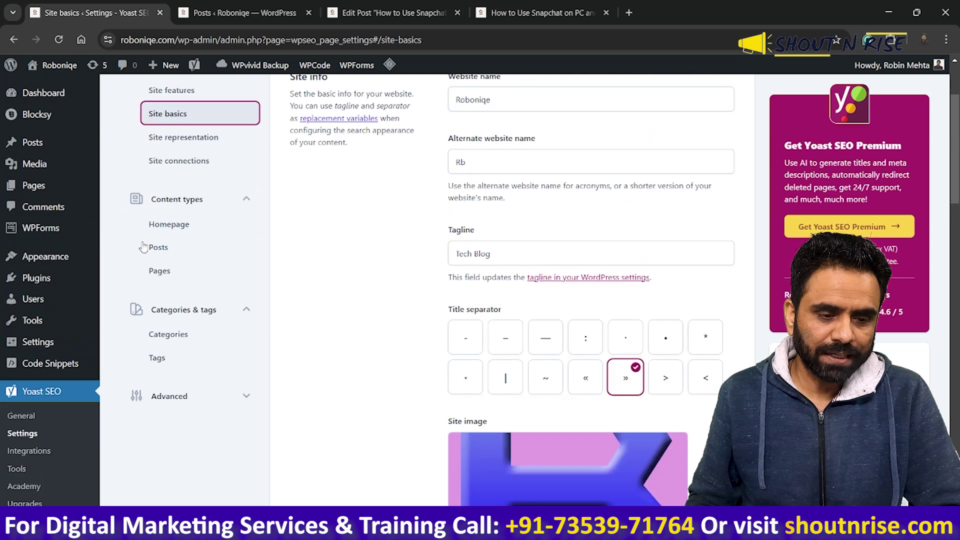
scroll(181, 126, up, 2)
click(174, 159)
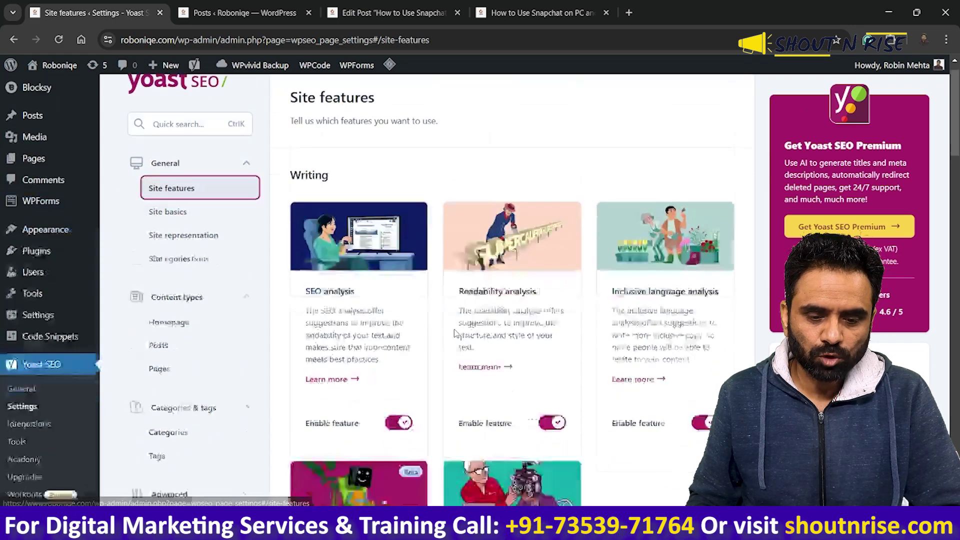
scroll(455, 333, down, 15)
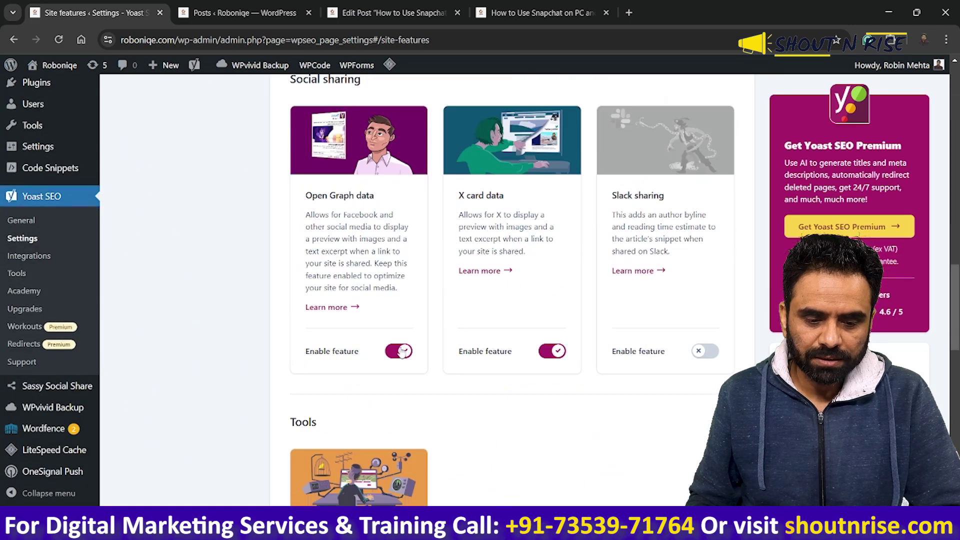
click(403, 352)
click(322, 480)
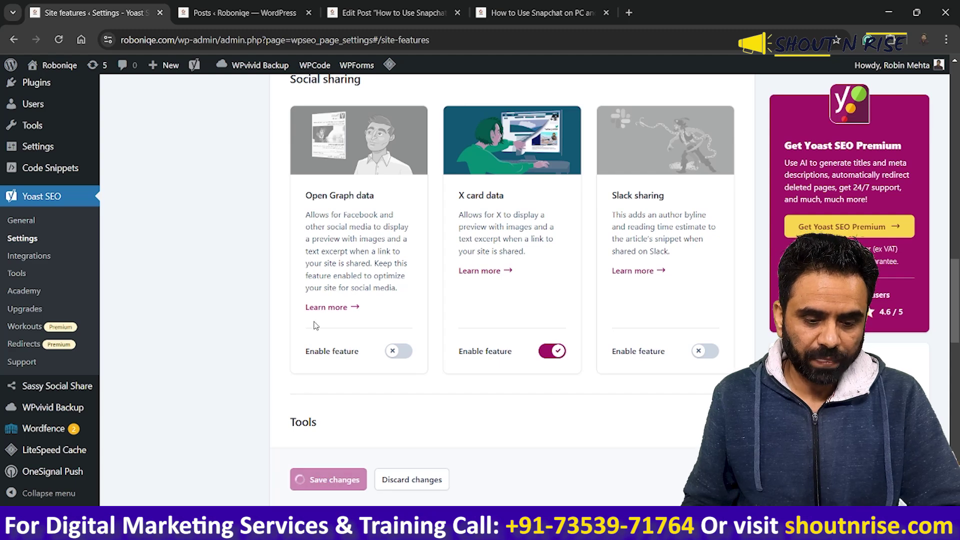
Check in Site basics how the Site image setting behaves with Open Graph data disabled
scroll(327, 320, up, 5)
scroll(328, 320, up, 6)
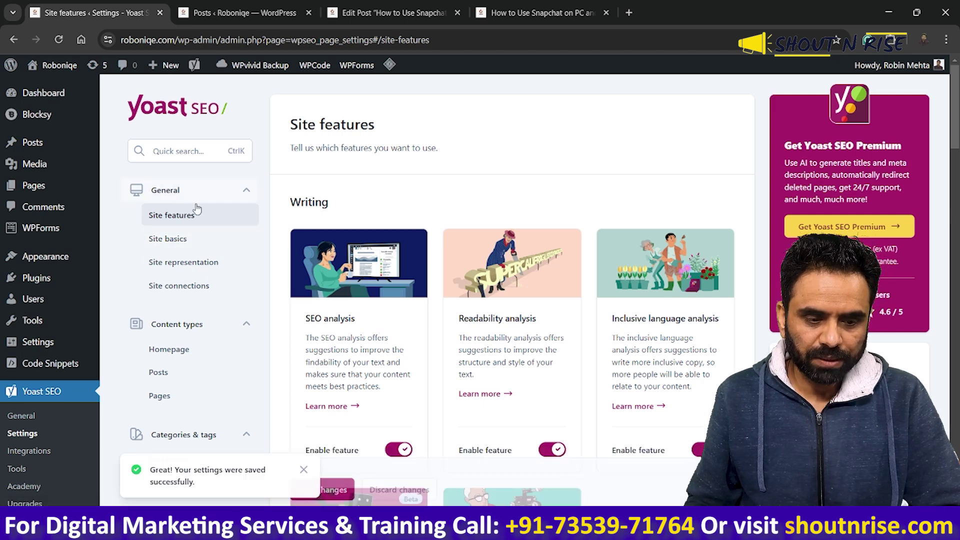
click(199, 239)
scroll(526, 267, down, 8)
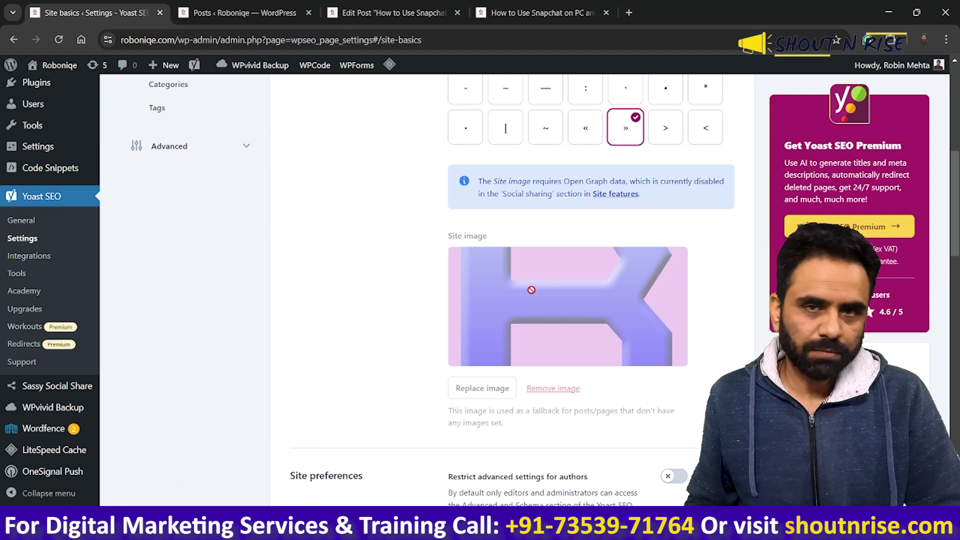
Enable the Open Graph data feature again in Site features and save the changes
scroll(530, 289, up, 8)
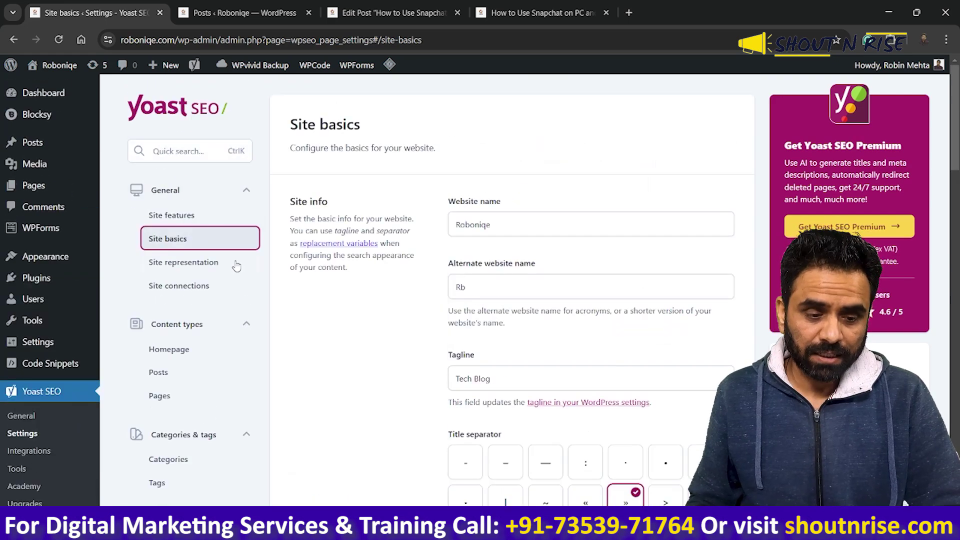
click(208, 224)
scroll(515, 317, down, 10)
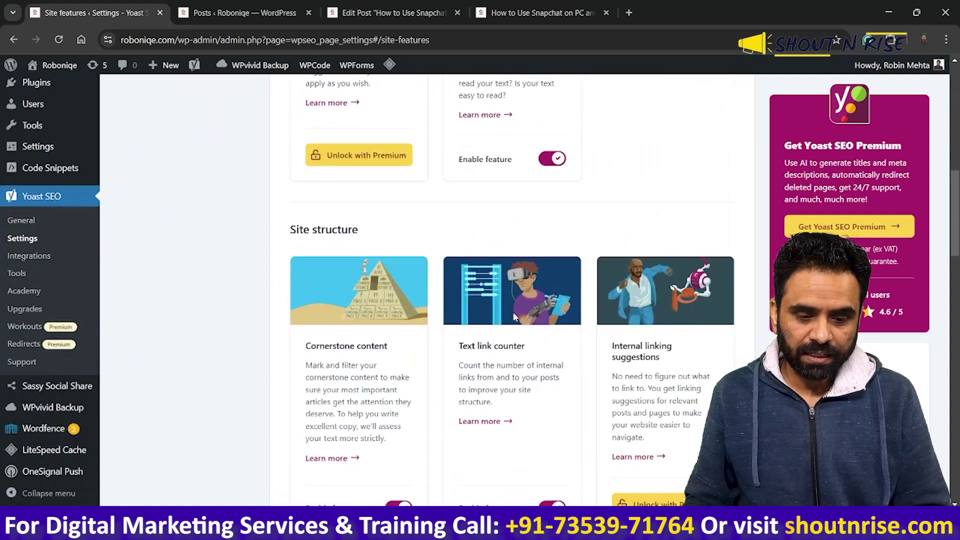
scroll(514, 317, down, 15)
scroll(512, 317, up, 4)
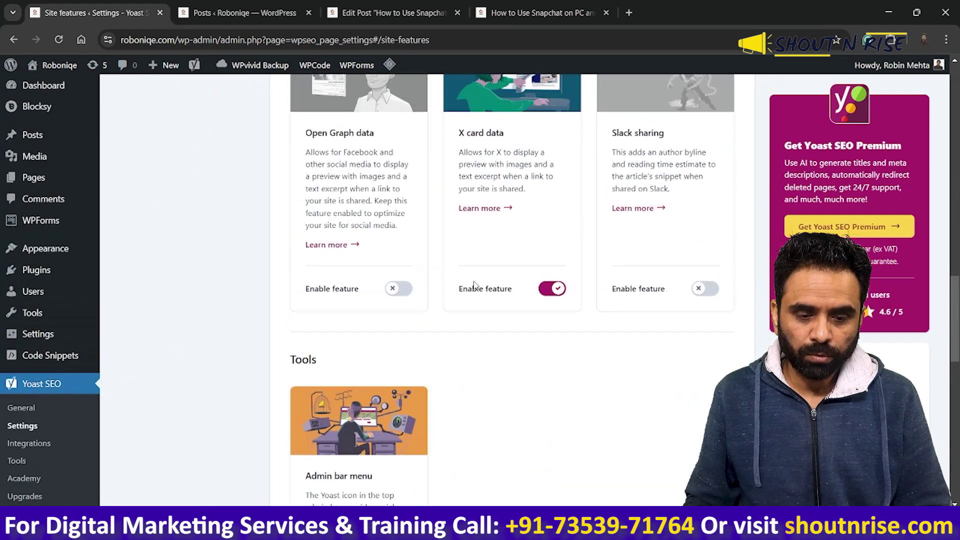
click(409, 288)
click(311, 479)
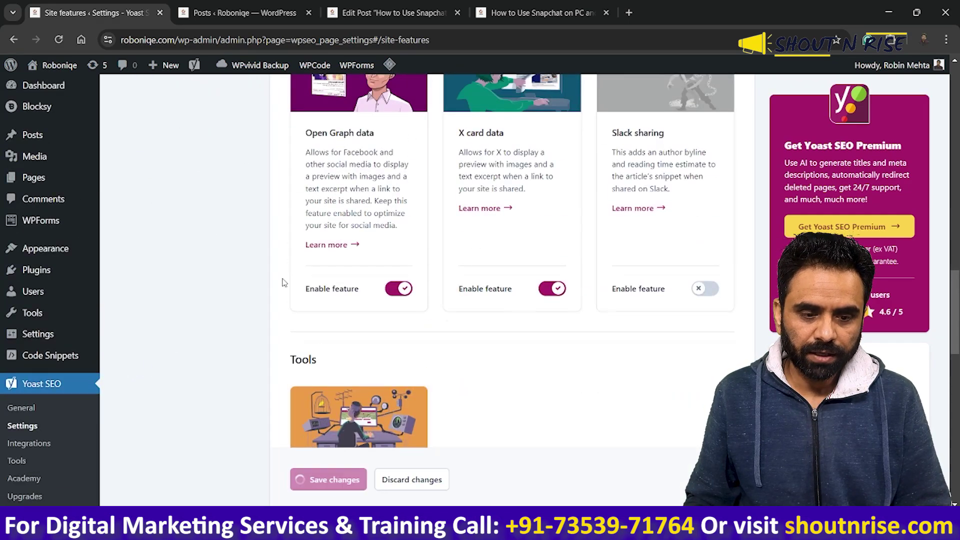
Recheck the Site image setting in Site basics and review the Site preferences section below it
scroll(282, 281, up, 20)
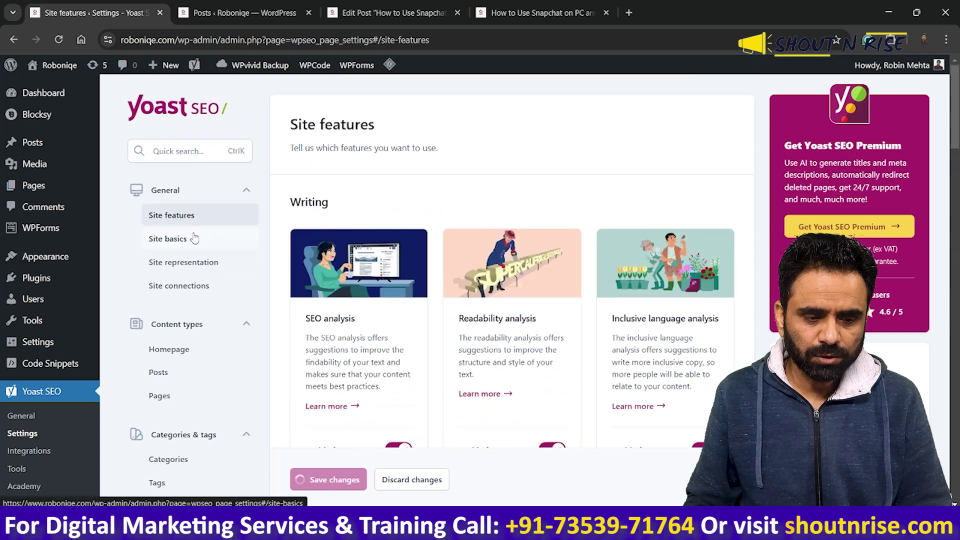
click(195, 238)
scroll(505, 279, down, 10)
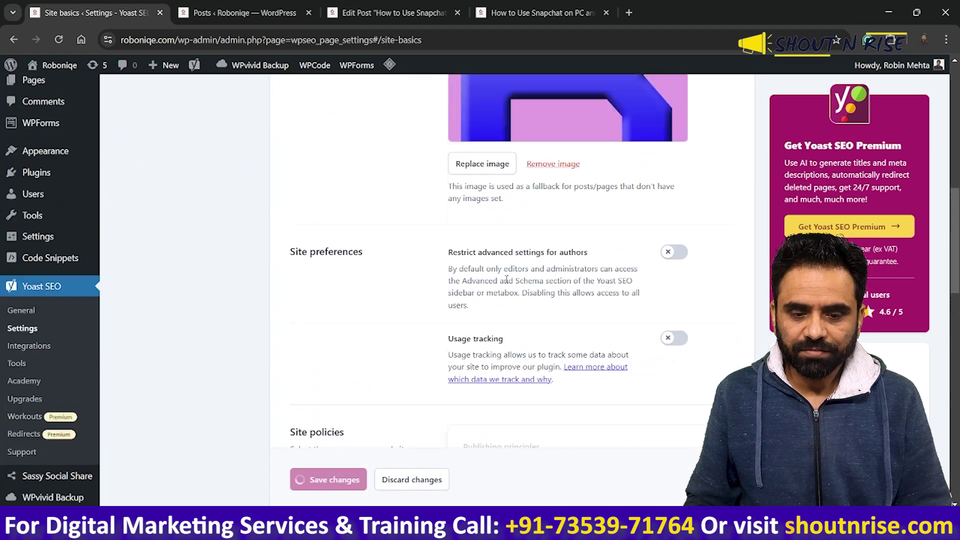
scroll(506, 279, up, 2)
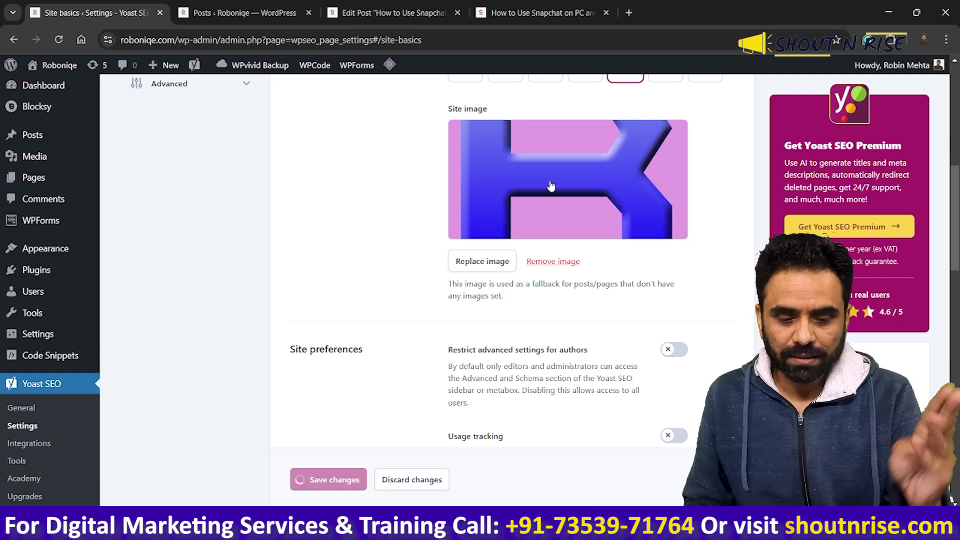
scroll(550, 185, down, 4)
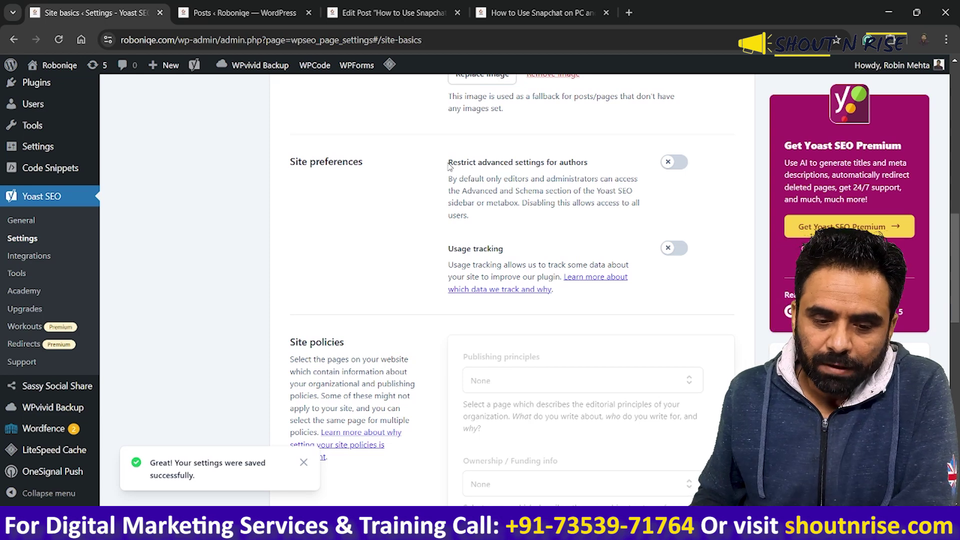
Read the Restrict advanced settings for authors preference and inspect the Advanced section it controls in the Snapchat post's Yoast SEO sidebar
drag(450, 167, 618, 172)
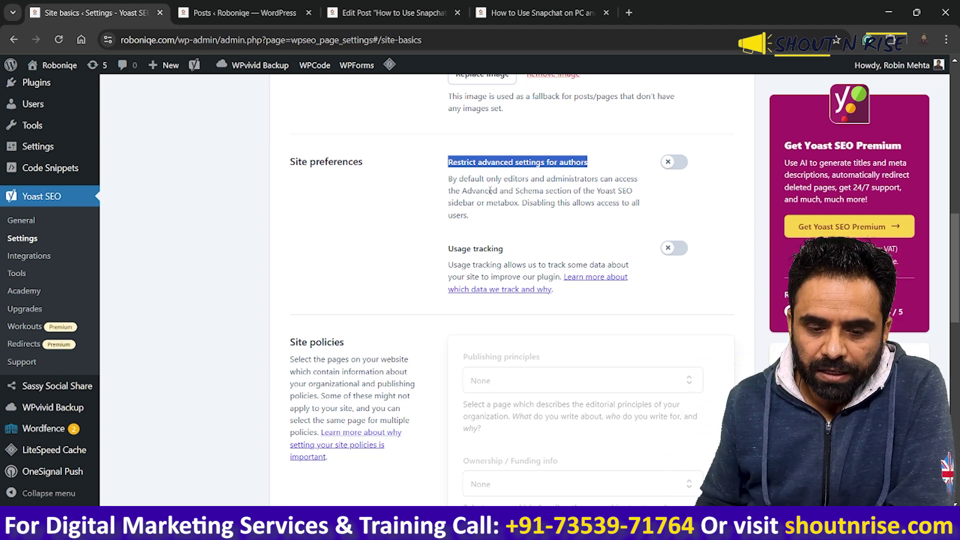
drag(468, 191, 633, 188)
click(395, 13)
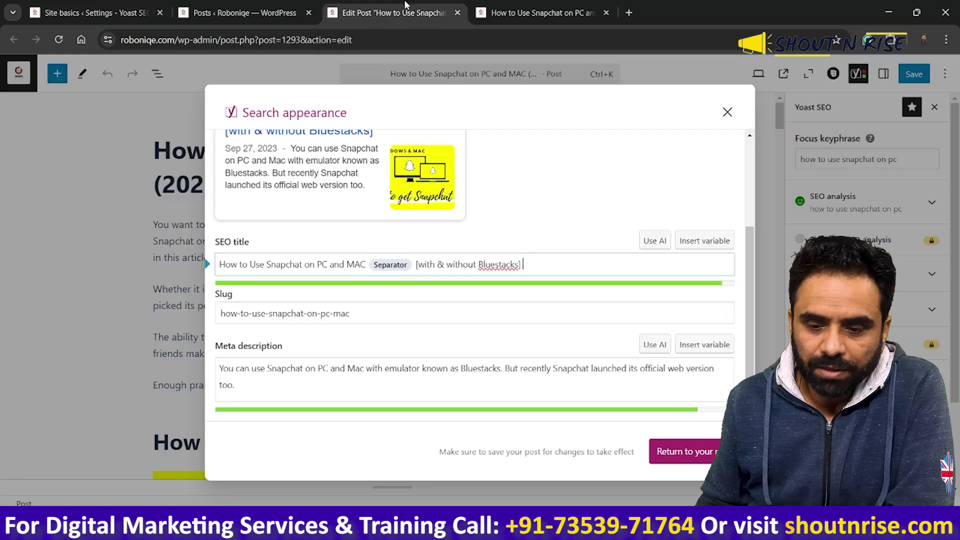
click(727, 112)
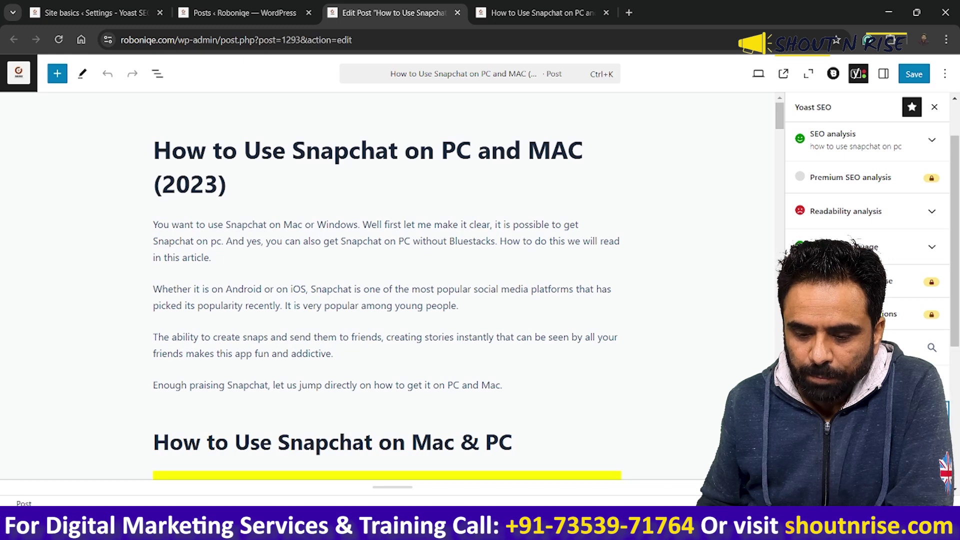
scroll(867, 225, down, 5)
click(813, 156)
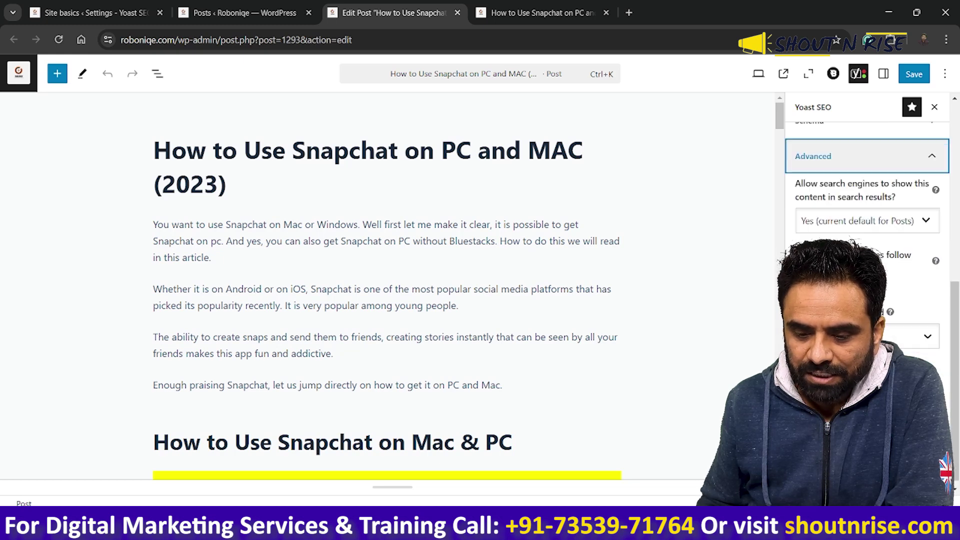
scroll(853, 239, up, 4)
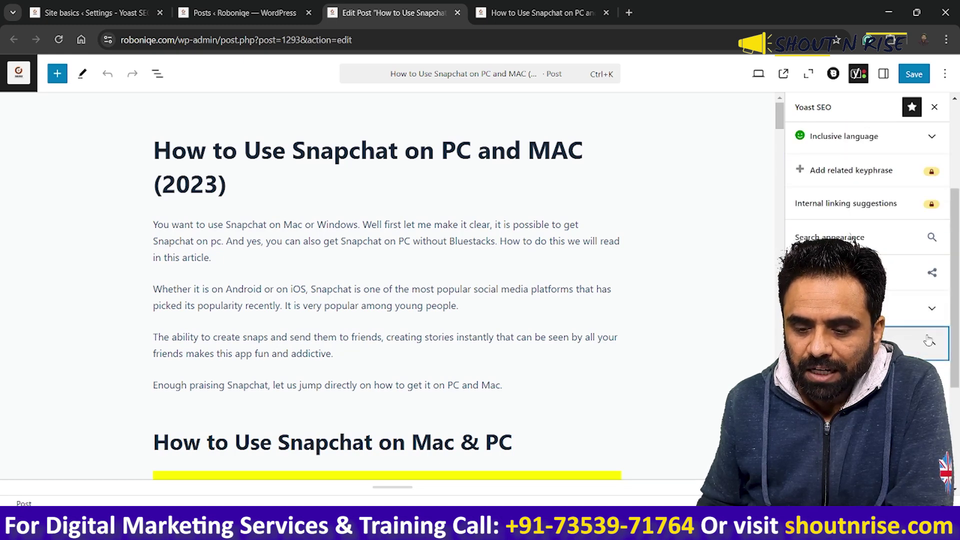
scroll(927, 340, up, 2)
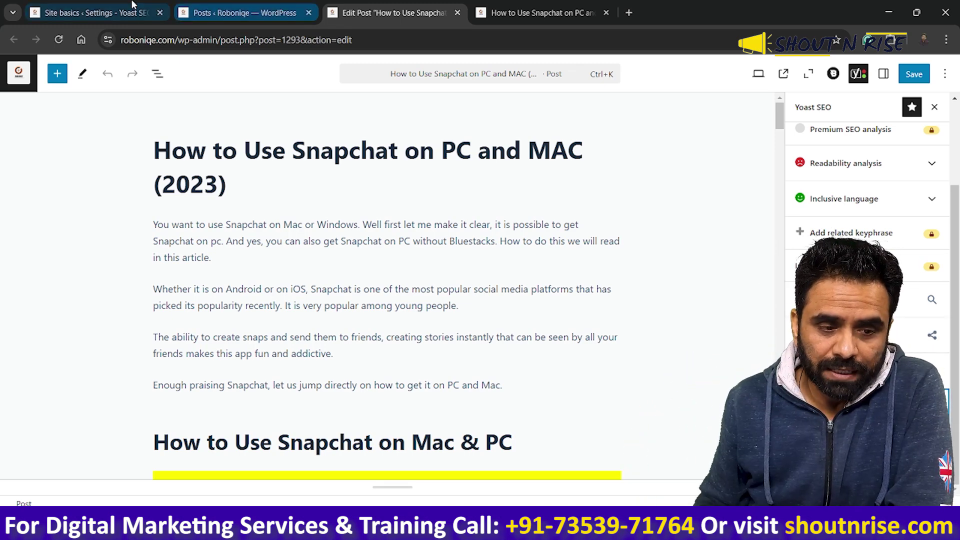
Return to Site basics and read what disabling Restrict advanced settings for authors does to user access
click(90, 13)
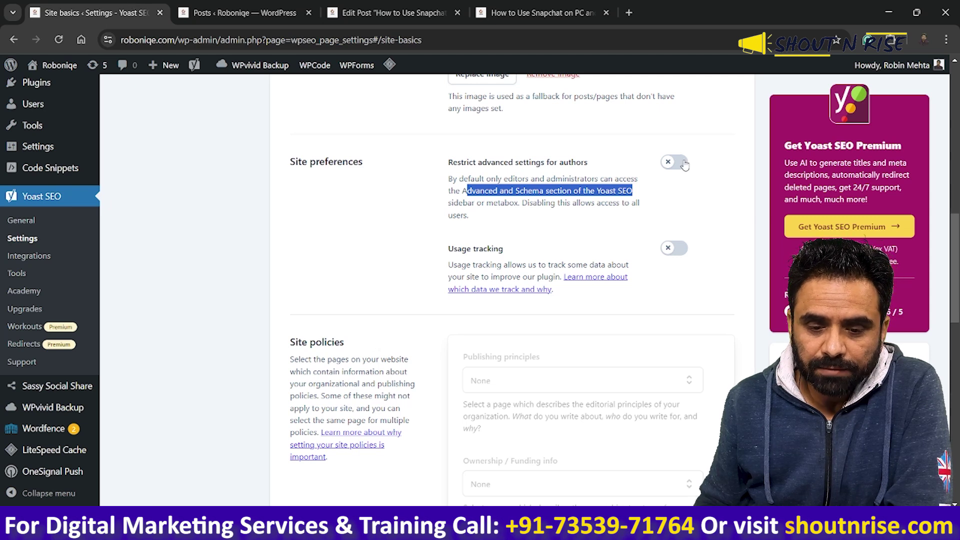
click(617, 226)
drag(558, 202, 646, 207)
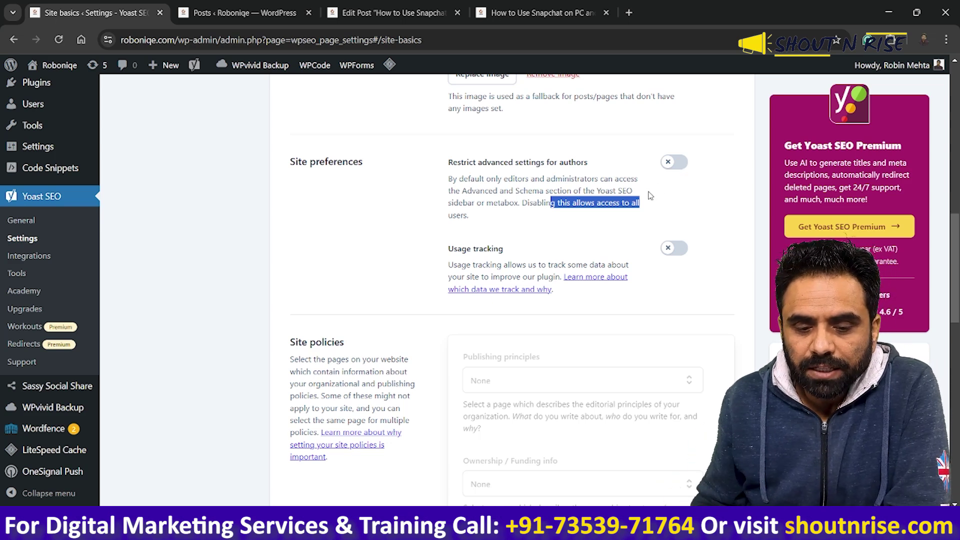
click(638, 213)
drag(585, 203, 640, 203)
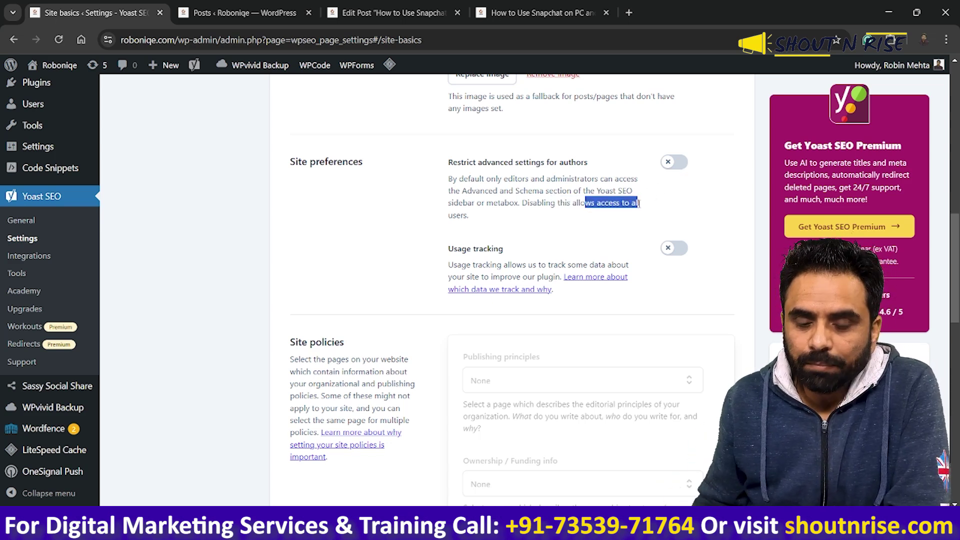
Review the Usage tracking description and the Site policies page options in Site basics
scroll(639, 203, down, 3)
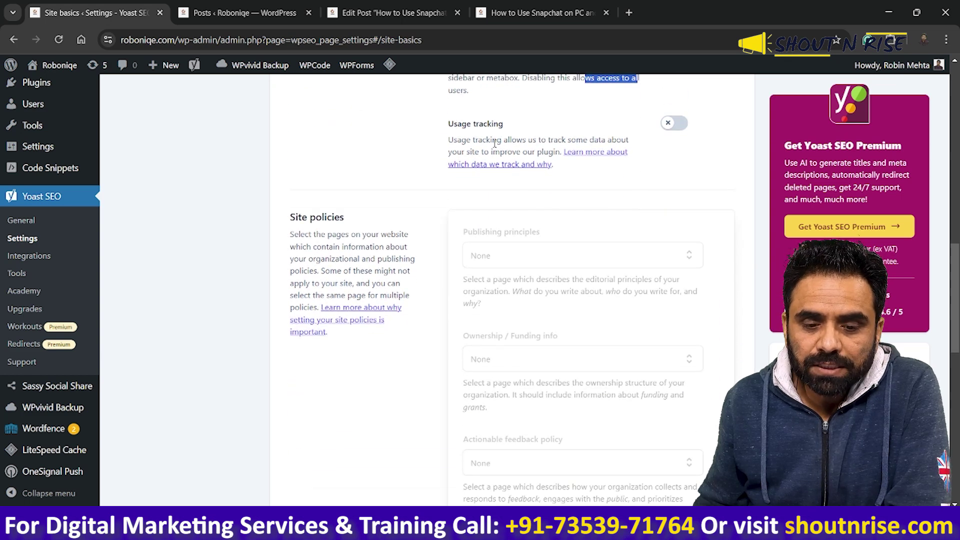
drag(466, 140, 628, 141)
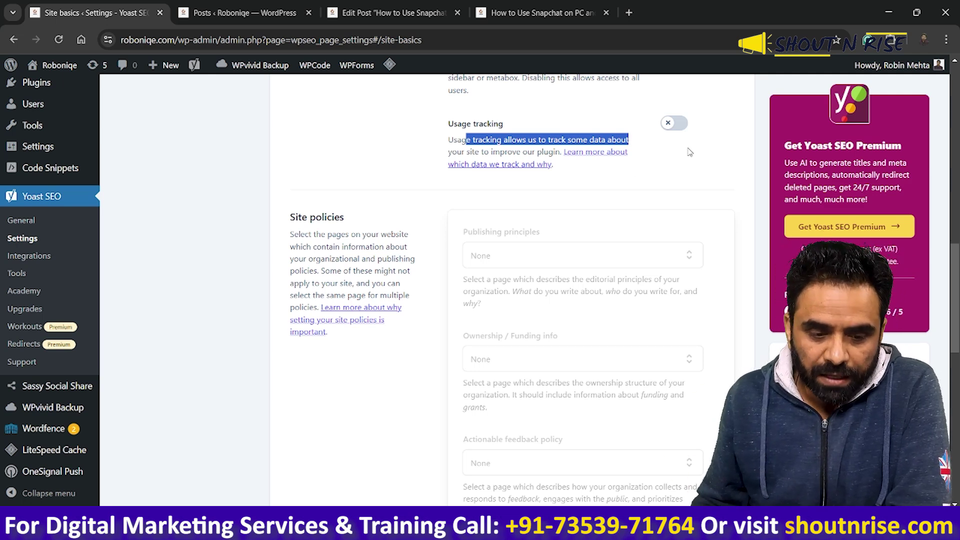
scroll(571, 190, down, 2)
scroll(595, 265, down, 3)
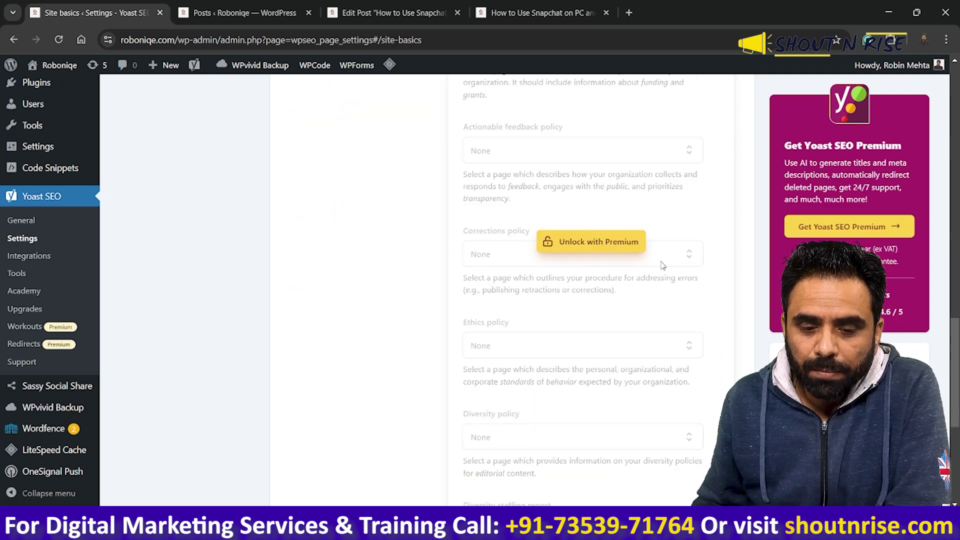
scroll(662, 265, up, 3)
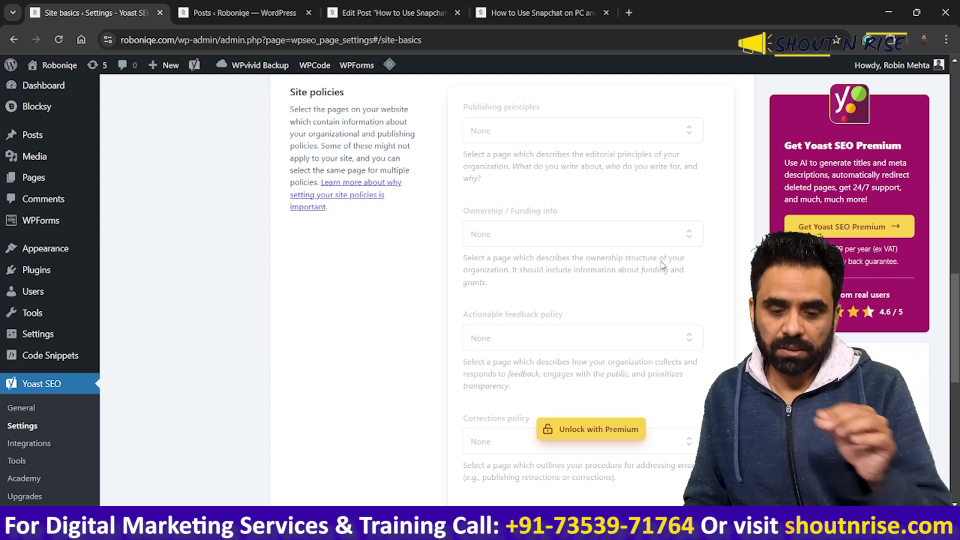
scroll(662, 265, down, 3)
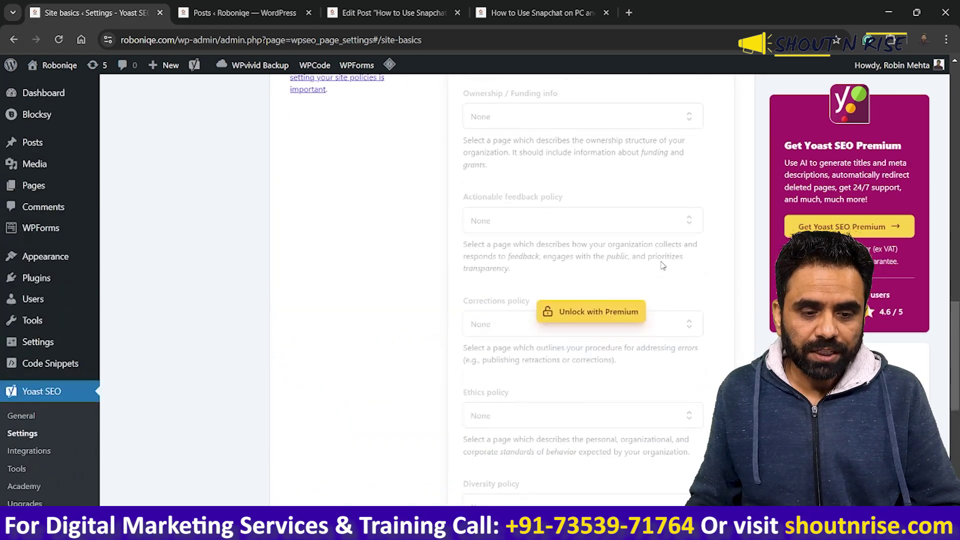
Open the Site representation settings of Yoast SEO
scroll(662, 265, up, 15)
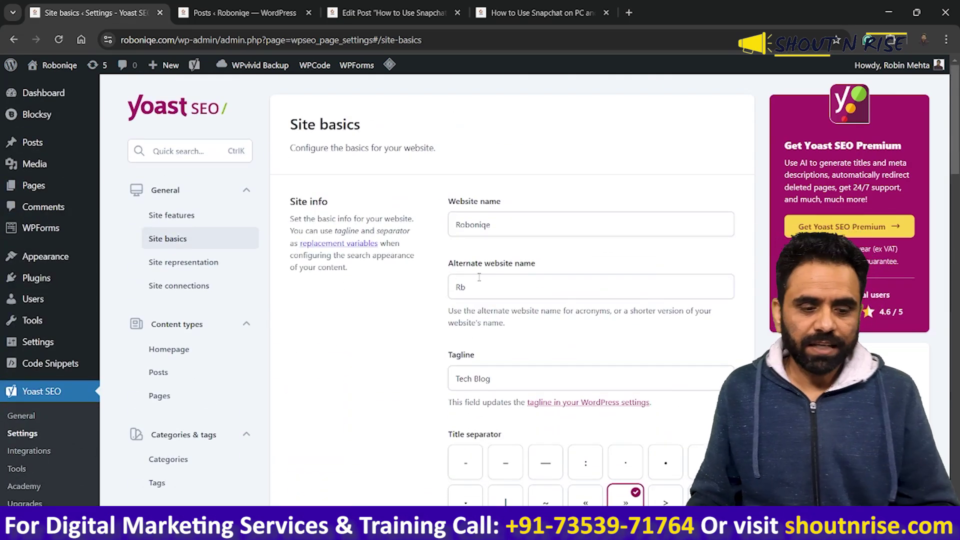
click(219, 263)
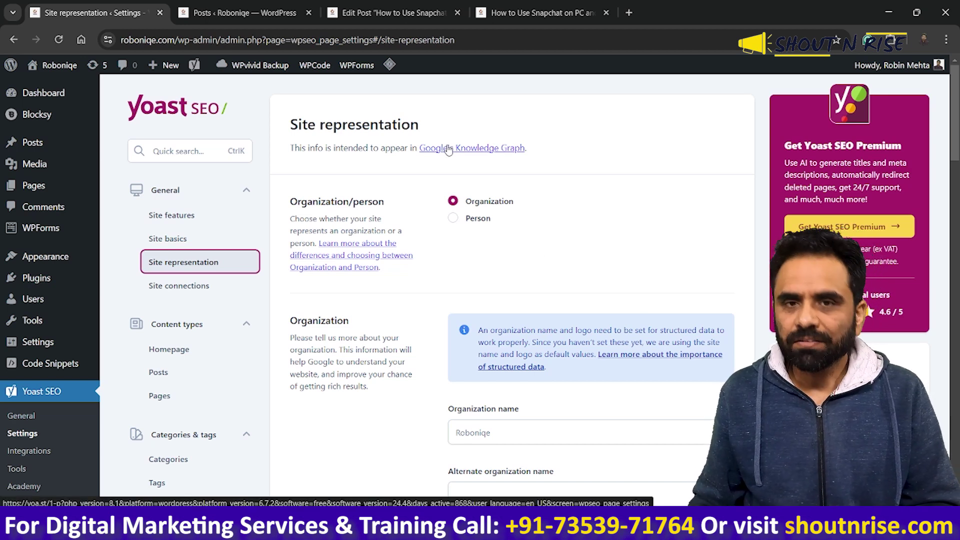
Search Google for "iphone" in a new browser tab and look through the results for a Knowledge Graph panel
click(629, 12)
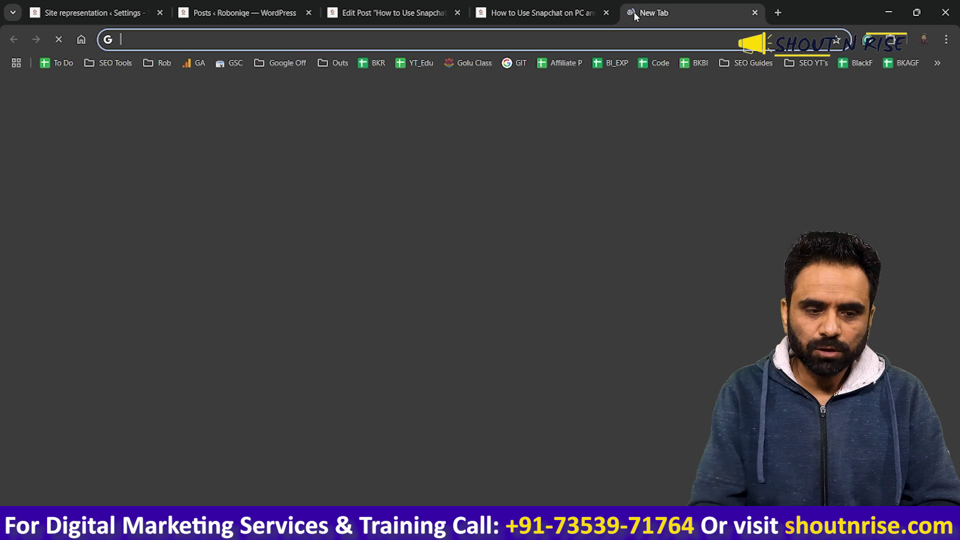
text(iphn)
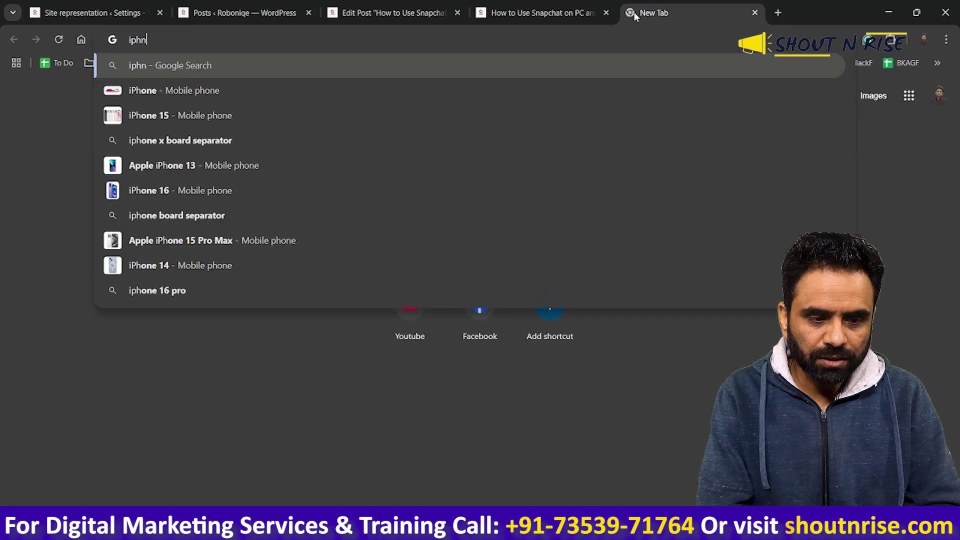
key(BackSpace)
text(one)
key(Return)
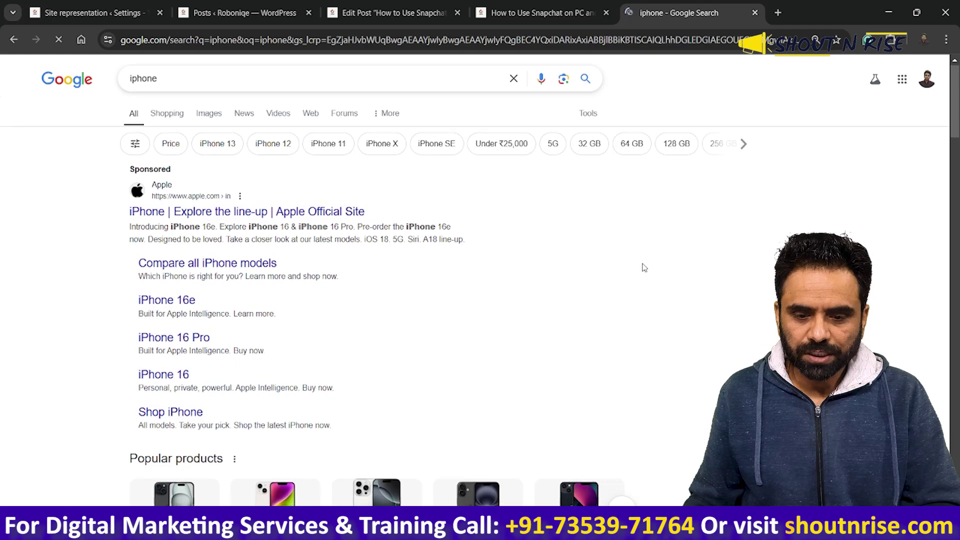
scroll(643, 268, down, 5)
scroll(643, 268, down, 15)
scroll(644, 268, up, 18)
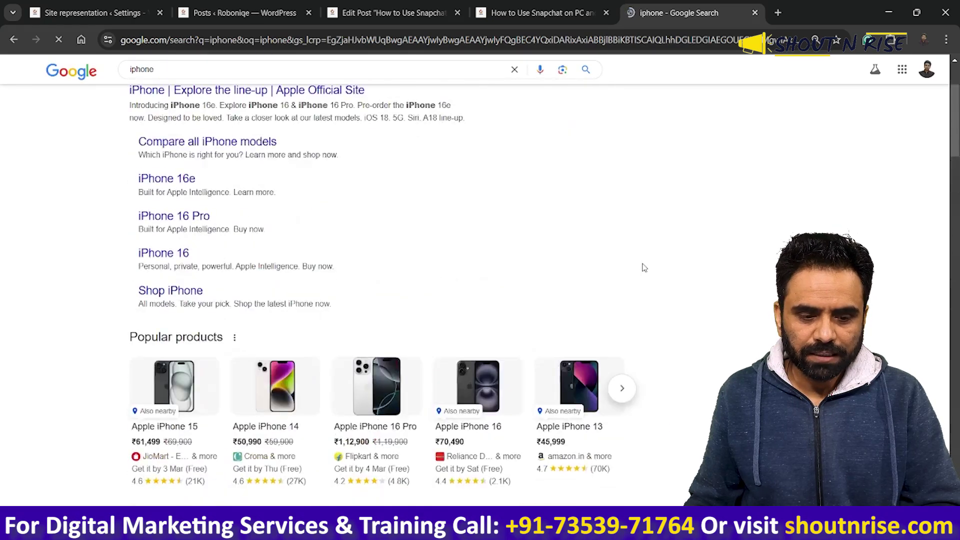
scroll(644, 270, down, 9)
scroll(644, 272, down, 7)
scroll(644, 272, up, 20)
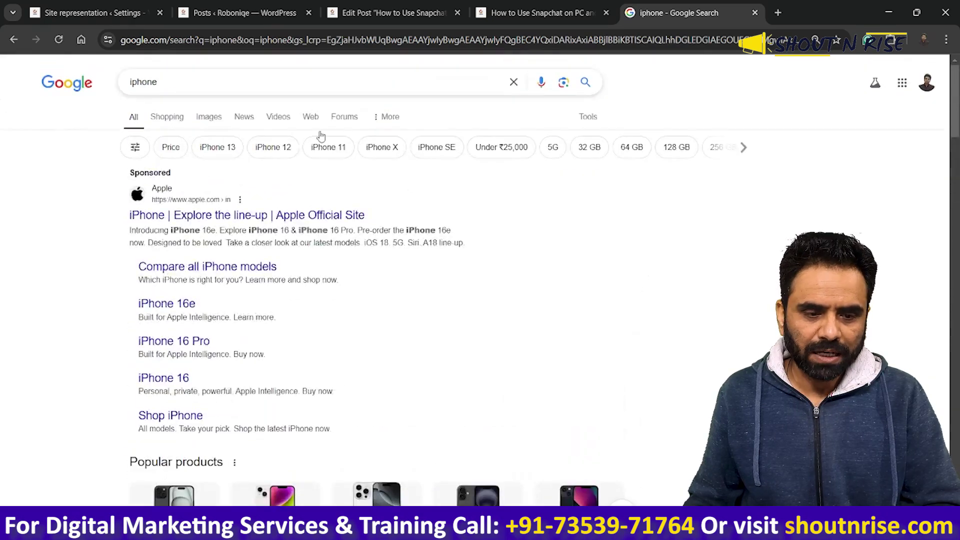
Search Google for "bill gates" and examine the Knowledge Graph information in the About section of the results
double_click(132, 80)
text(b)
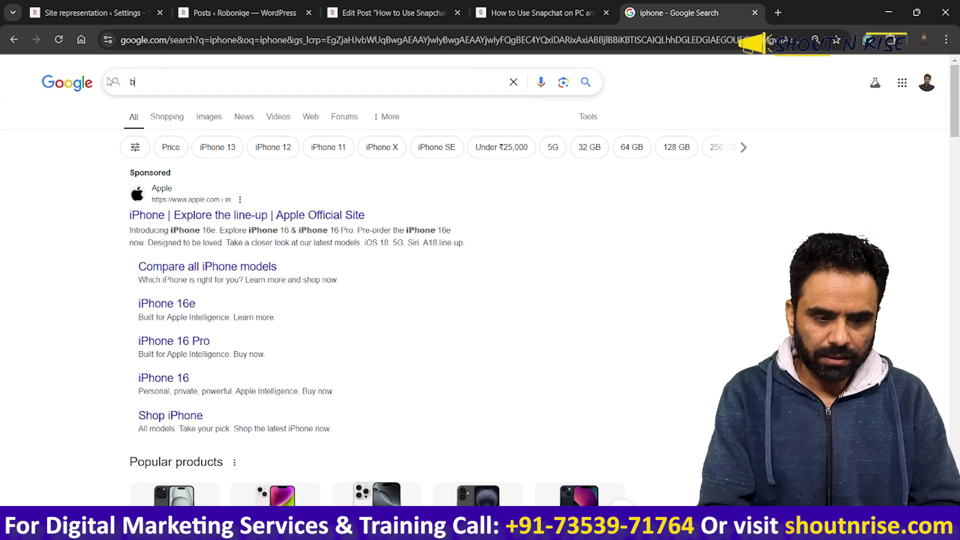
text(ill gates)
key(Return)
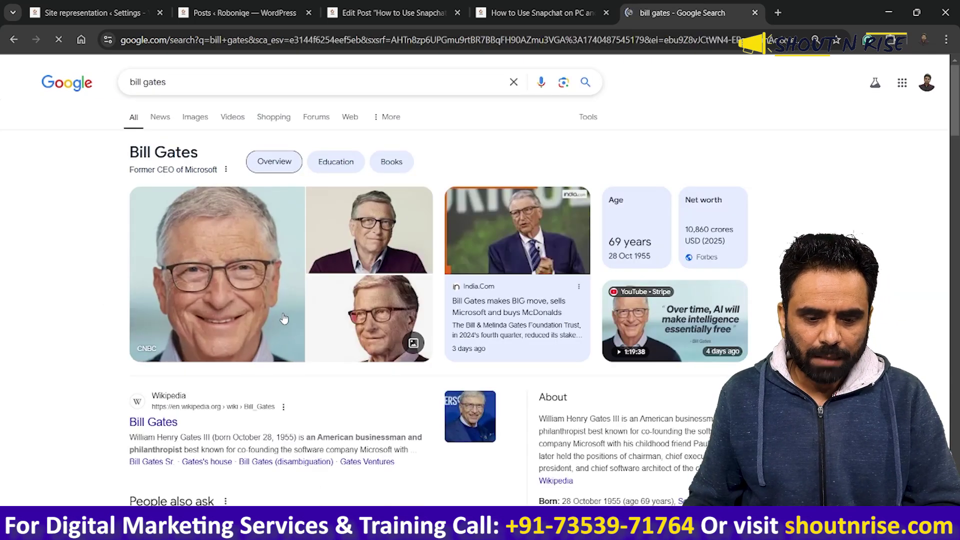
scroll(452, 400, down, 2)
scroll(548, 181, down, 4)
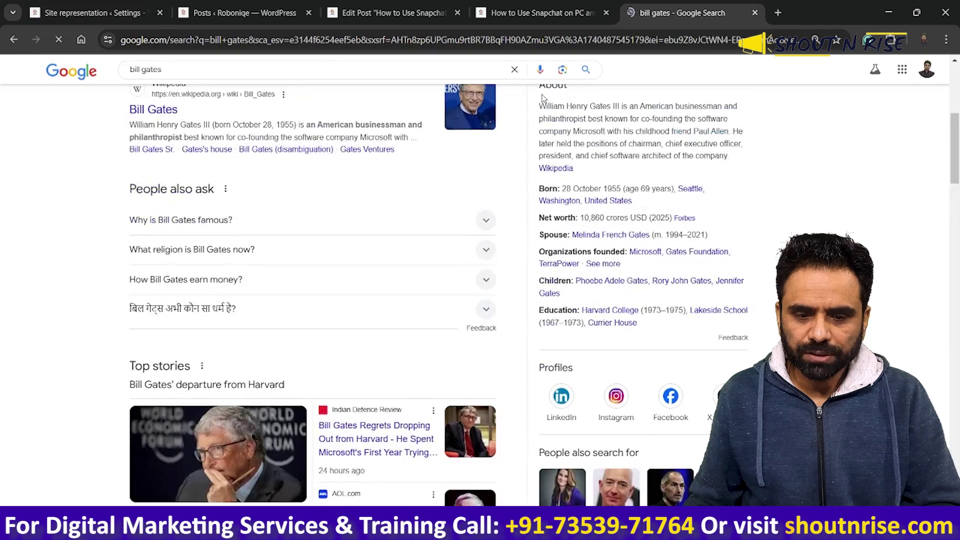
scroll(550, 165, up, 1)
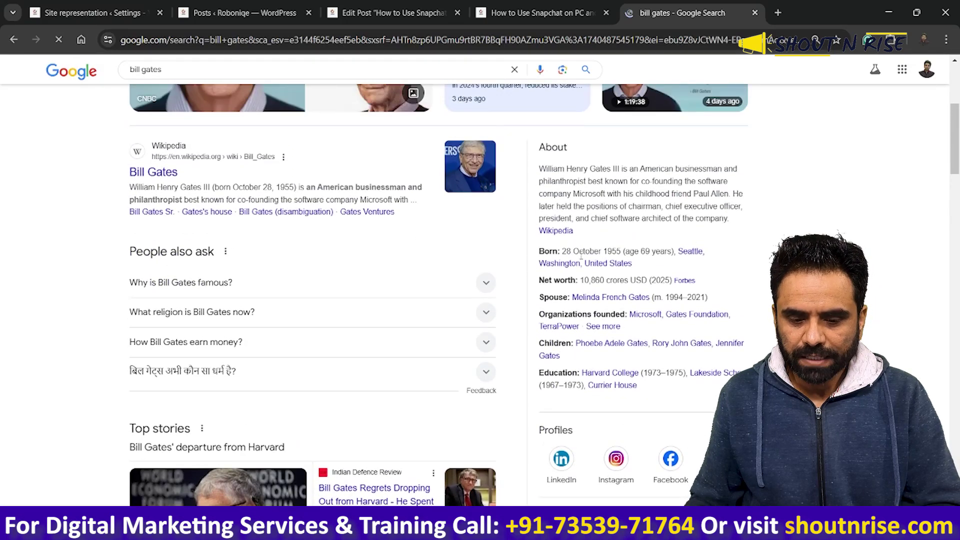
scroll(595, 338, down, 2)
scroll(725, 355, up, 3)
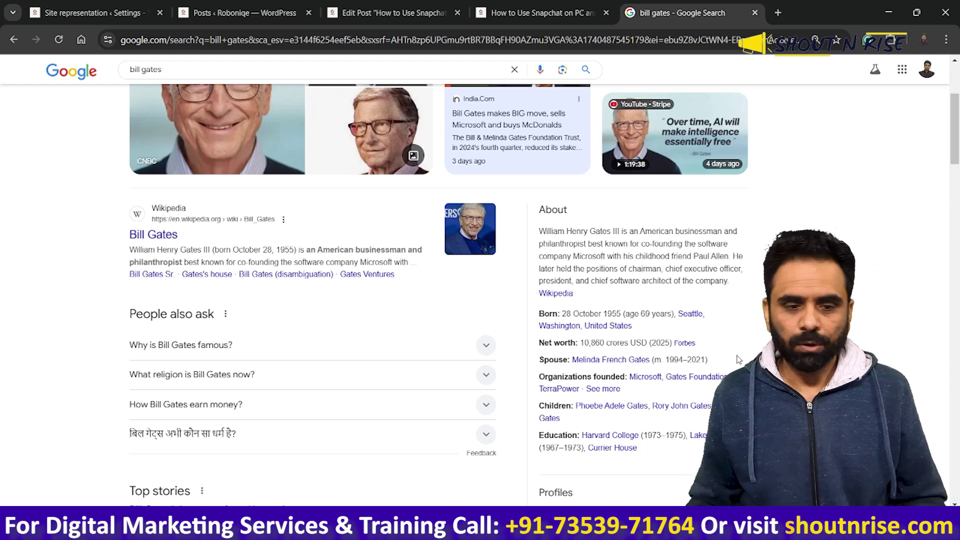
Return to Site representation and read the notice about the organization name and logo needed for structured data
click(90, 13)
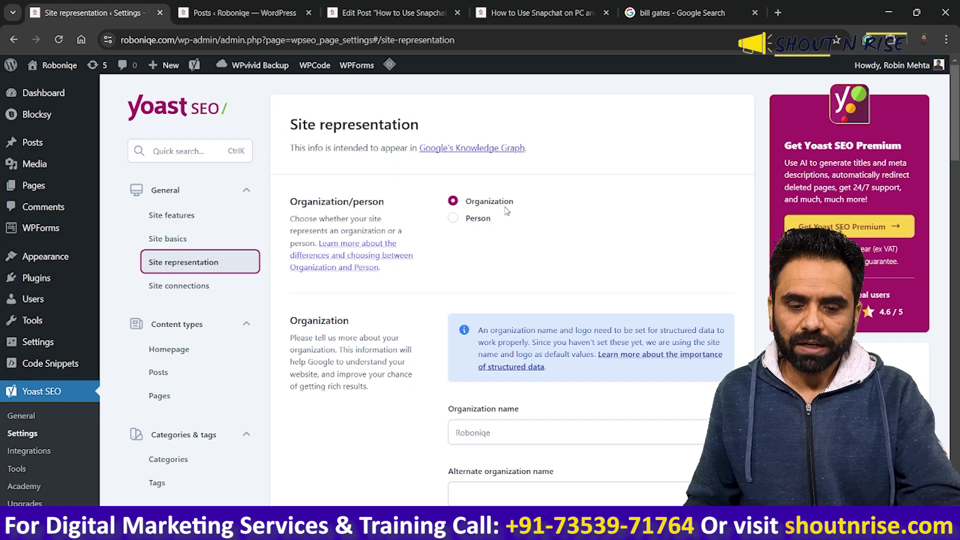
scroll(539, 306, down, 2)
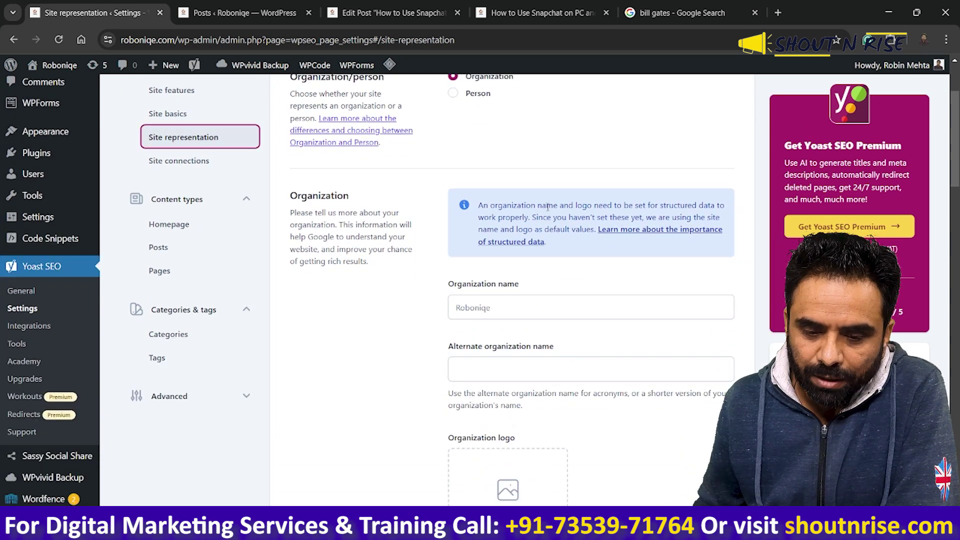
drag(547, 207, 720, 202)
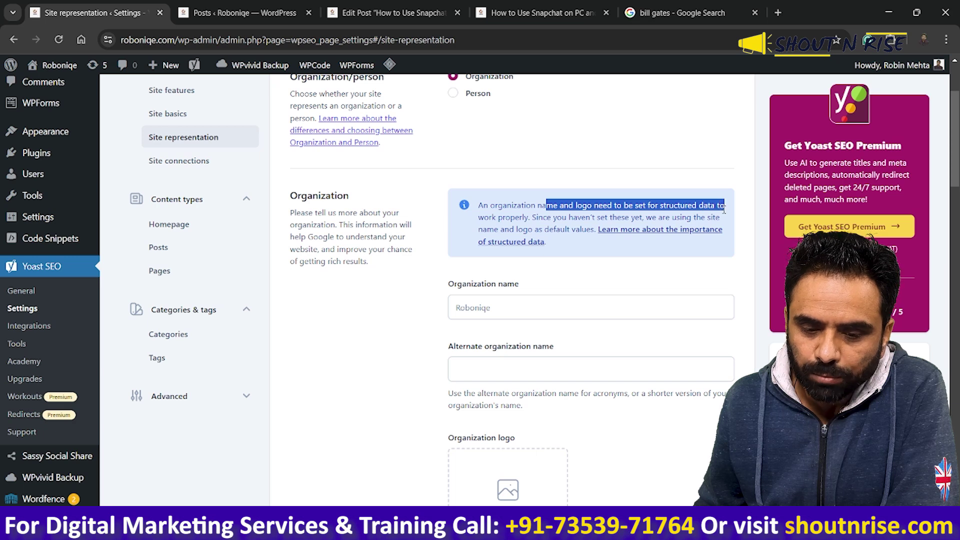
drag(583, 218, 722, 220)
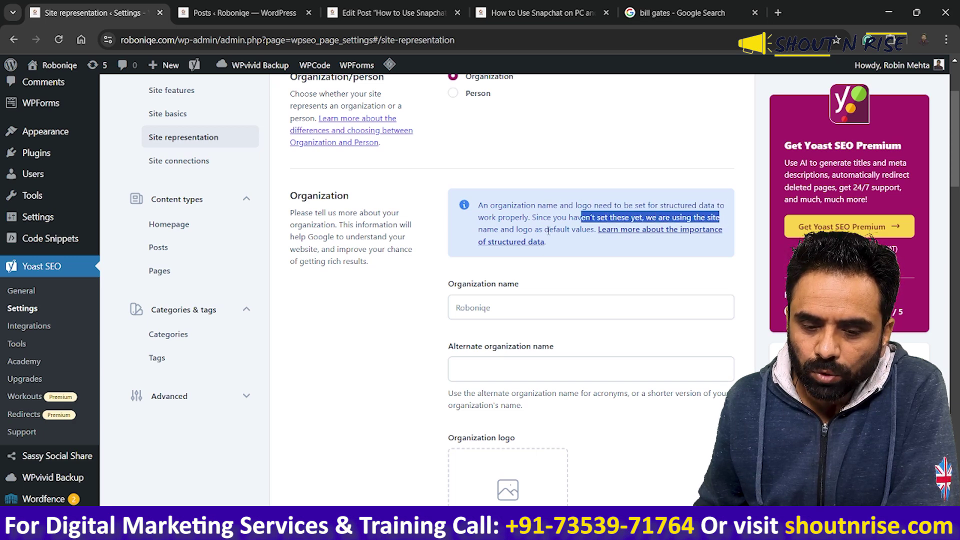
drag(549, 229, 587, 229)
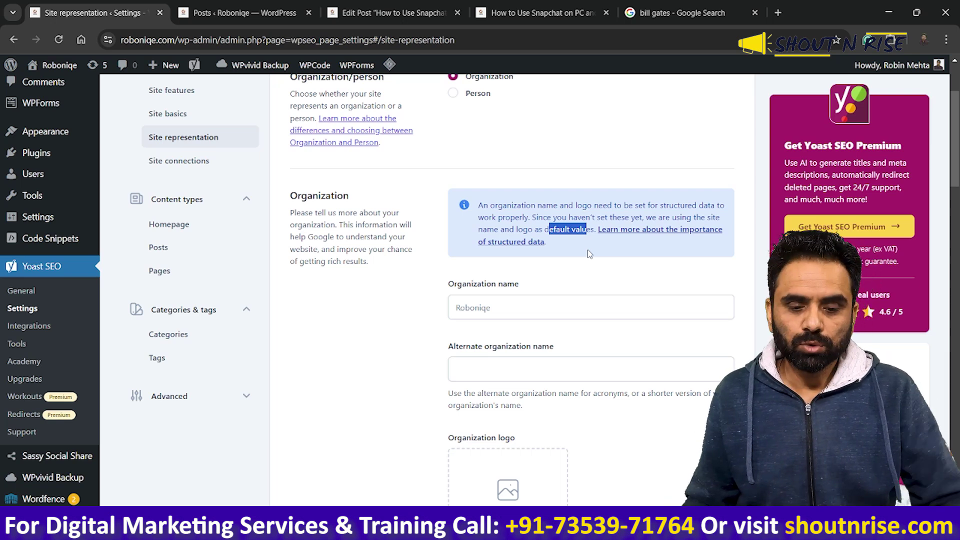
Review the organization name, alternate name and logo fields, and the Other profiles section in Site representation
click(574, 311)
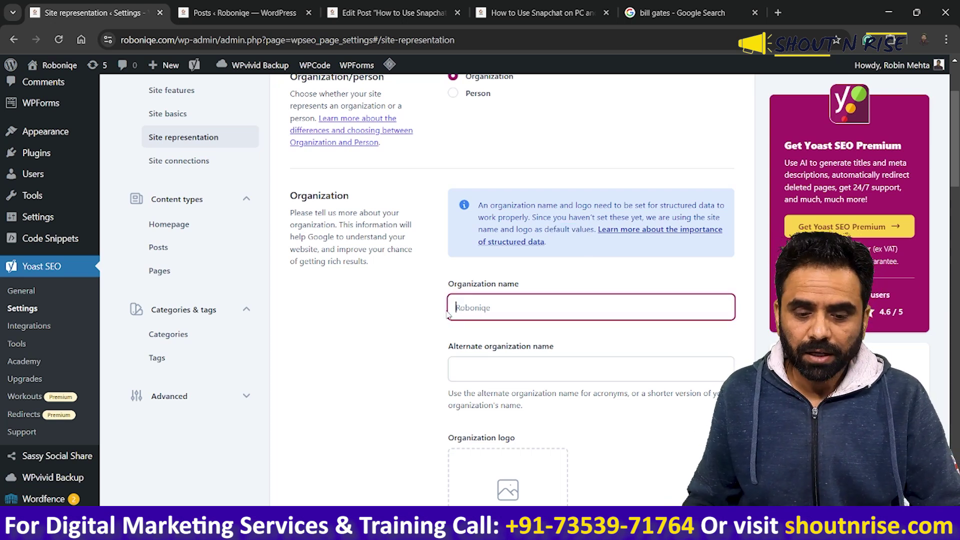
click(480, 367)
scroll(604, 365, down, 3)
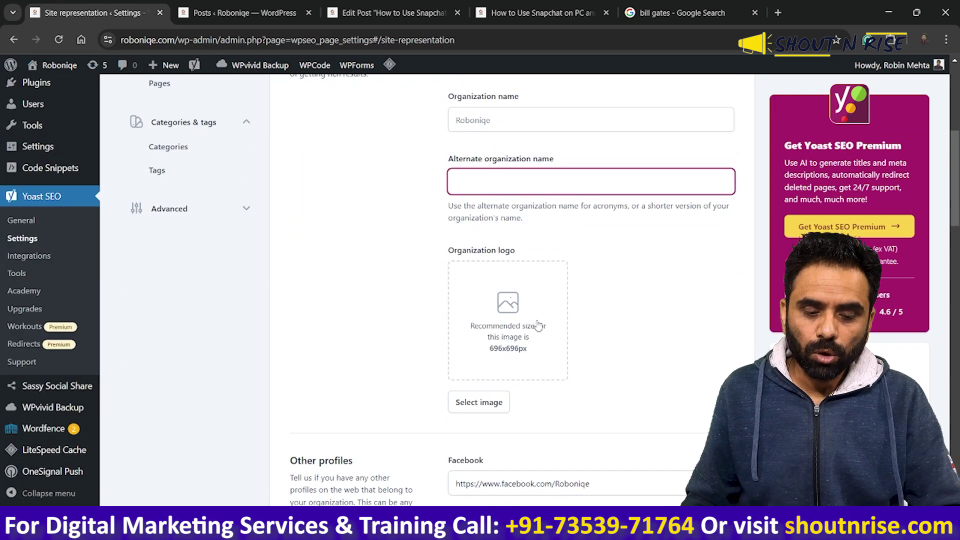
scroll(538, 324, down, 3)
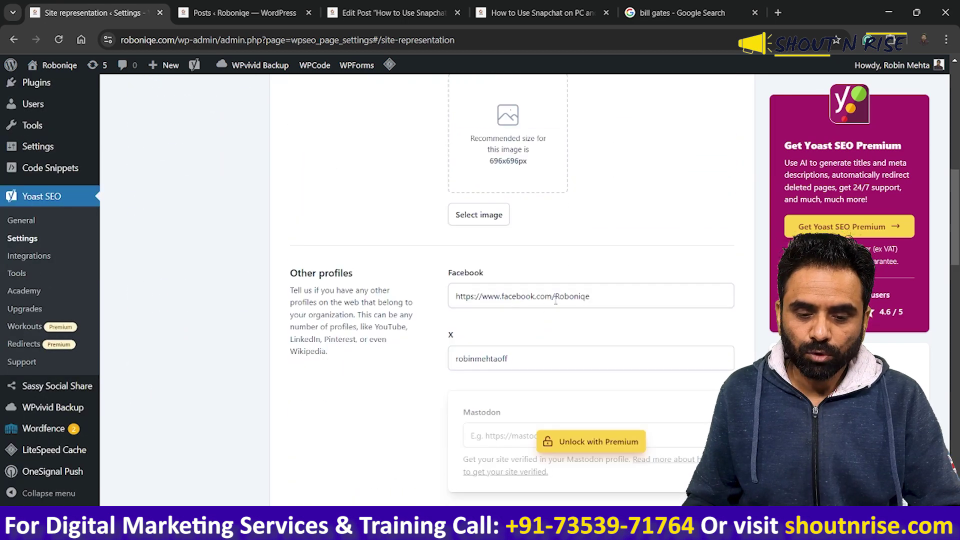
Check the social links in the Profiles section of the "bill gates" Google results and return to Site representation
click(682, 13)
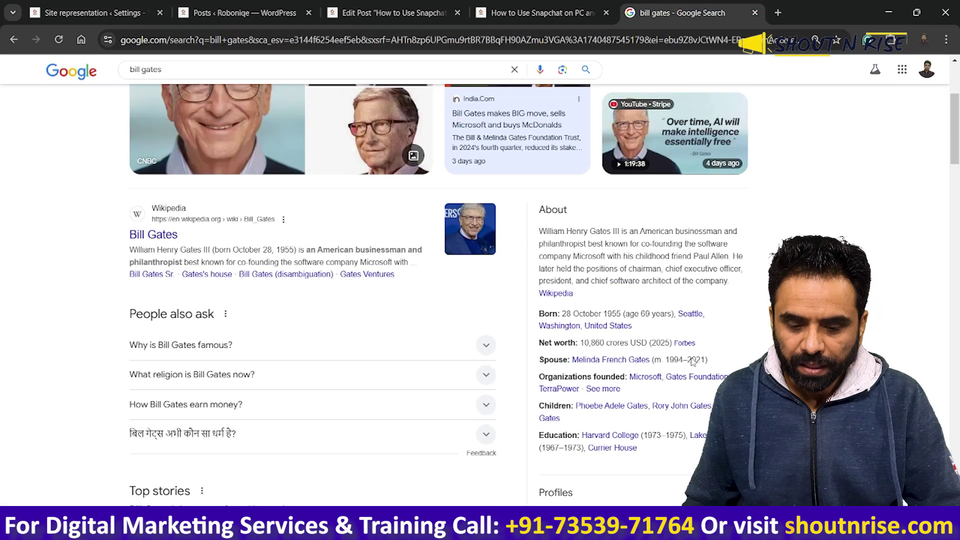
scroll(692, 361, down, 5)
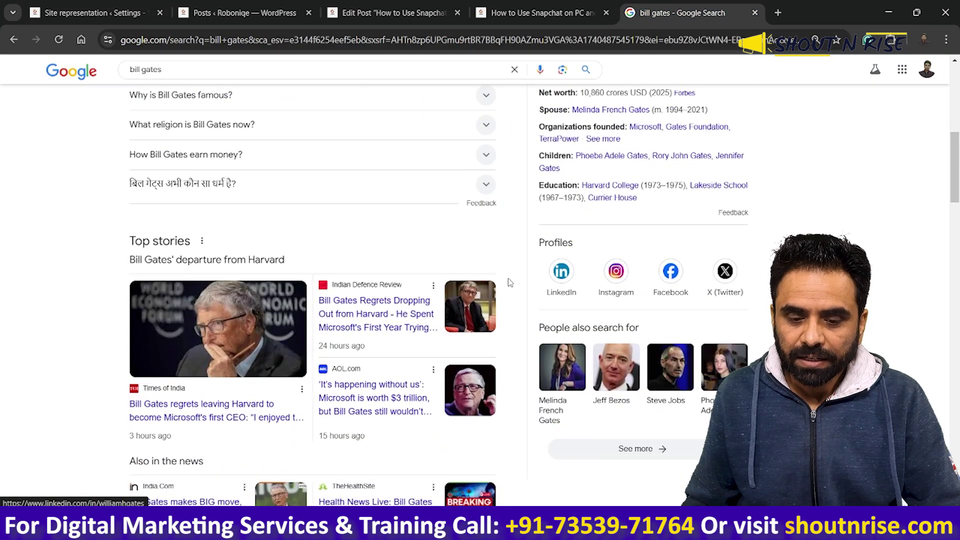
click(104, 6)
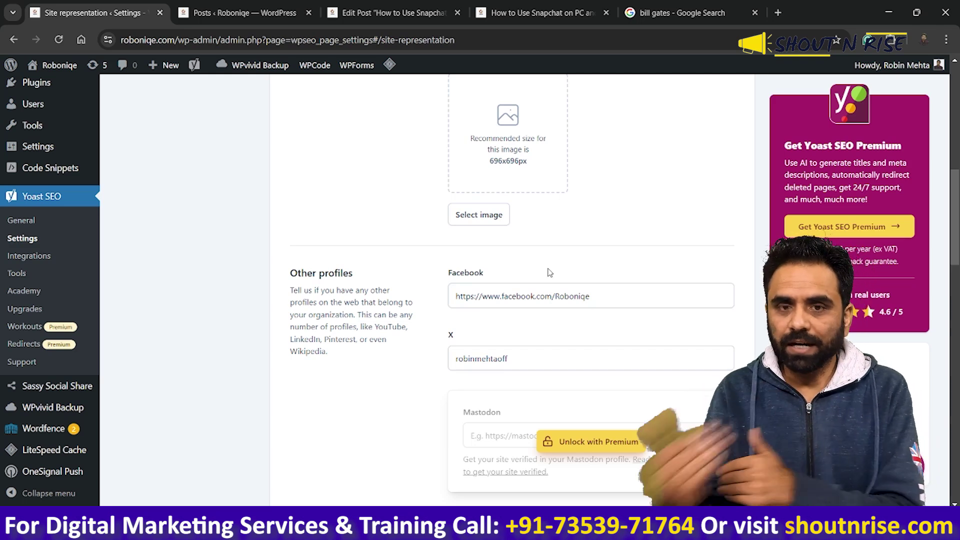
Review the Mastodon field, Additional organization info and Organization identifiers sections of Site representation
scroll(550, 272, down, 4)
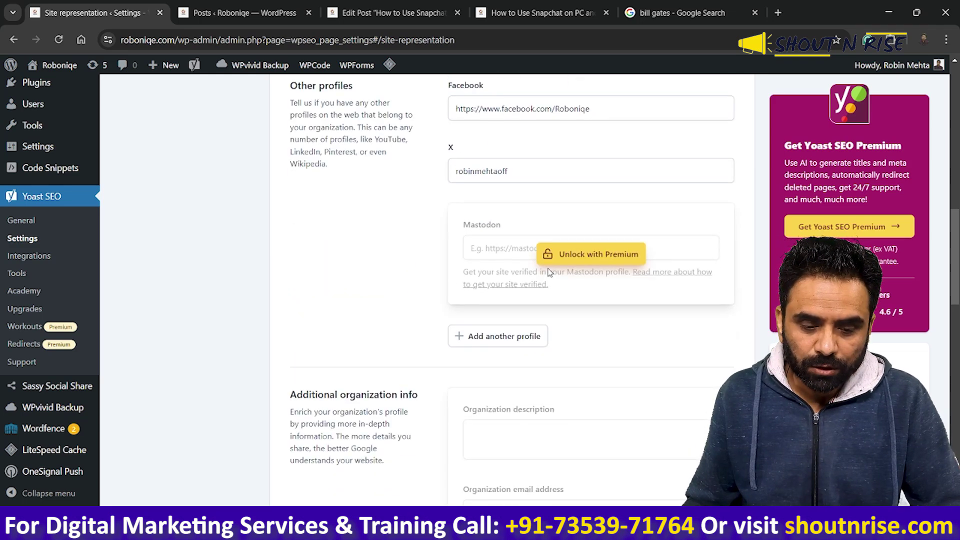
scroll(550, 272, down, 5)
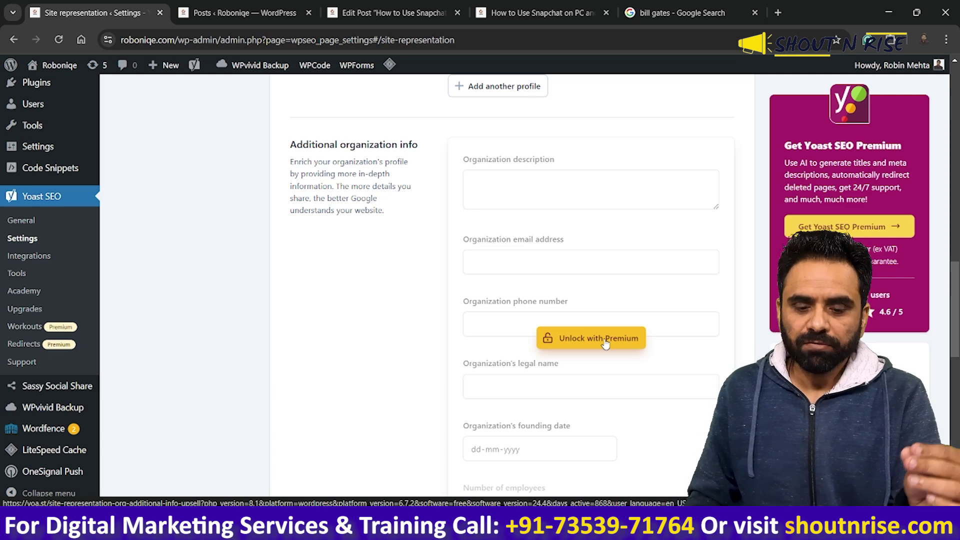
scroll(605, 343, down, 7)
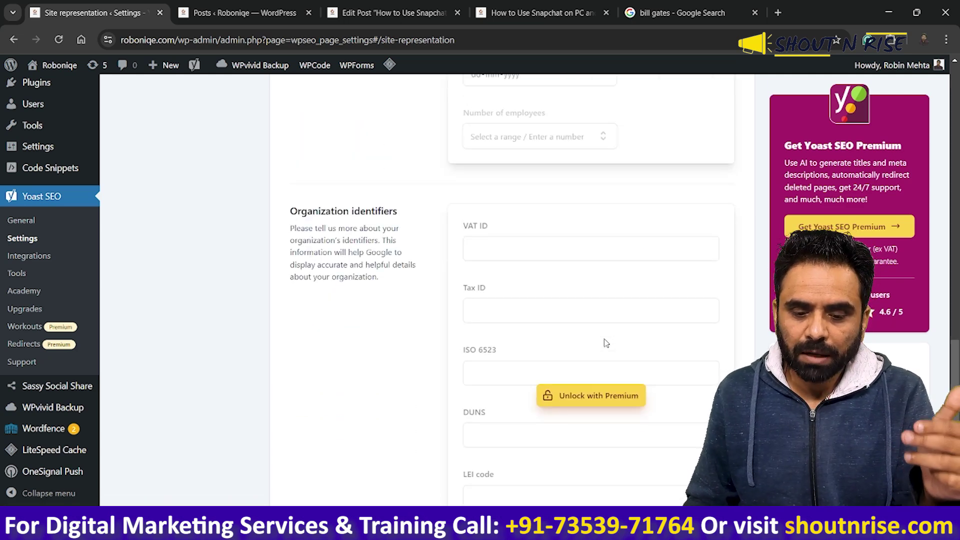
scroll(606, 343, down, 4)
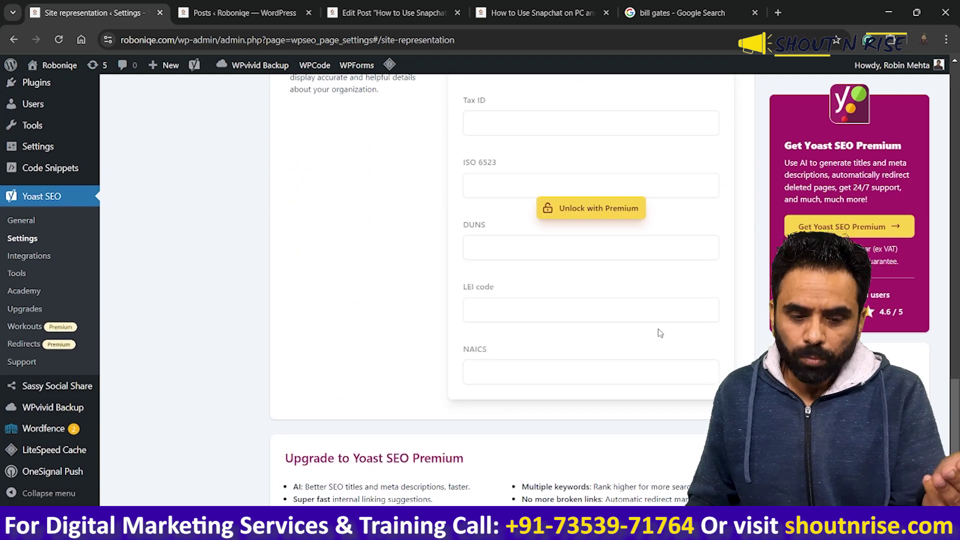
scroll(660, 334, up, 3)
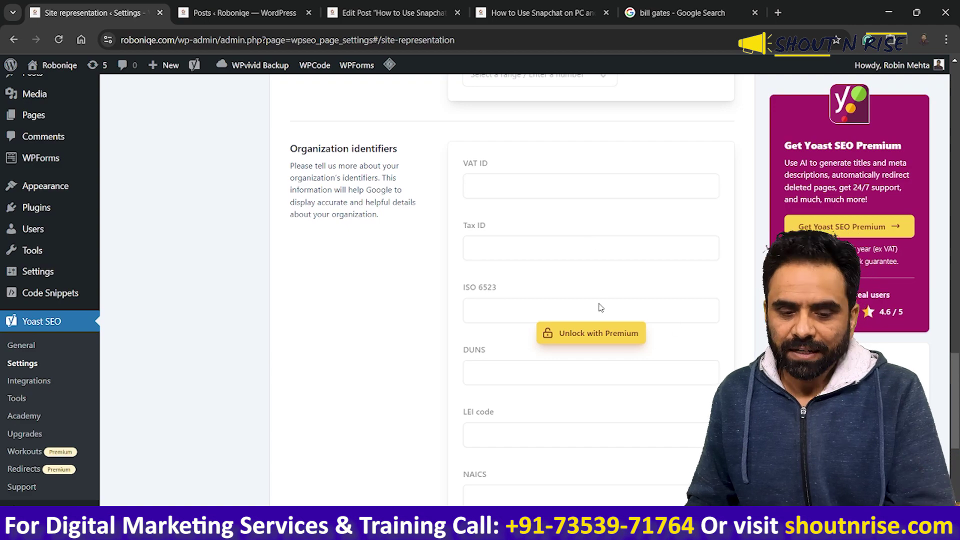
scroll(601, 307, down, 5)
scroll(601, 308, up, 20)
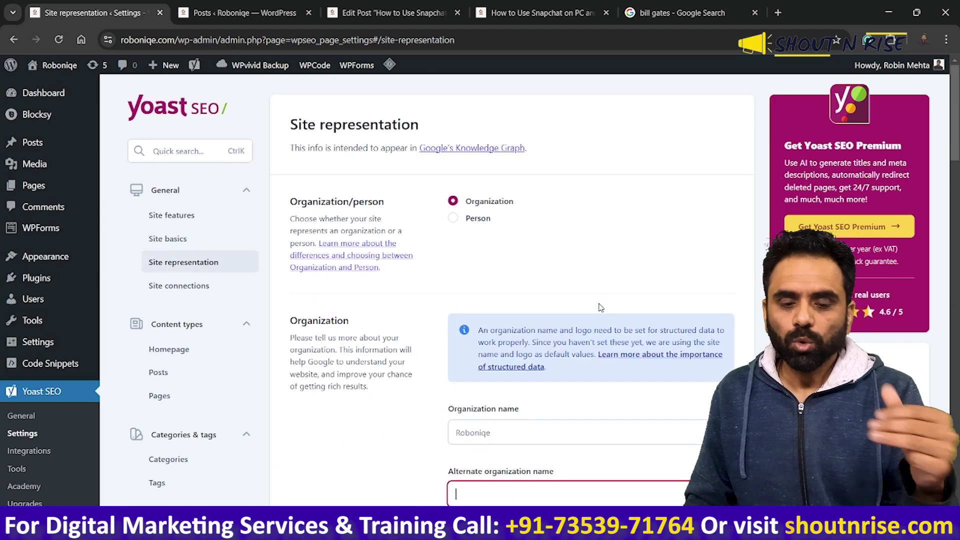
Set the site to represent a Person and select the site owner's user account under Personal info
click(453, 218)
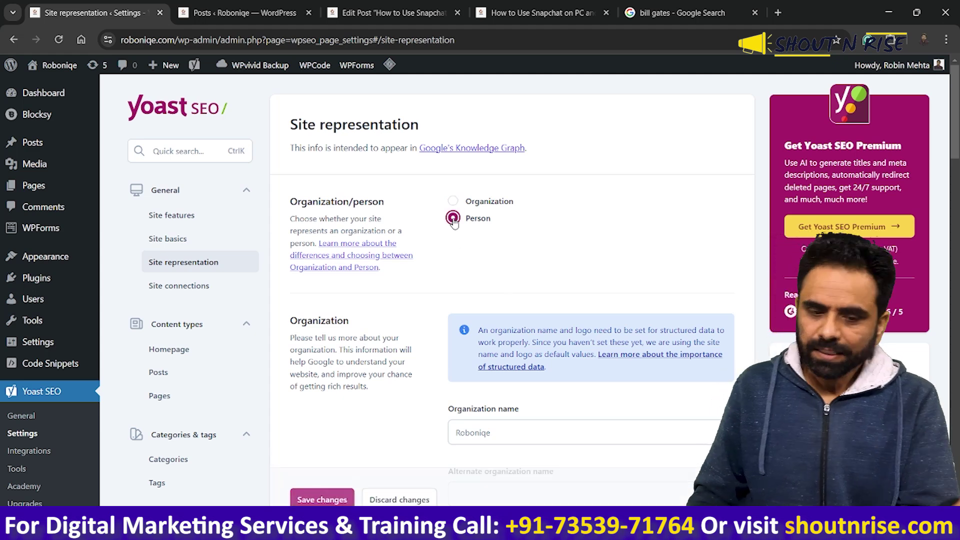
scroll(595, 303, down, 1)
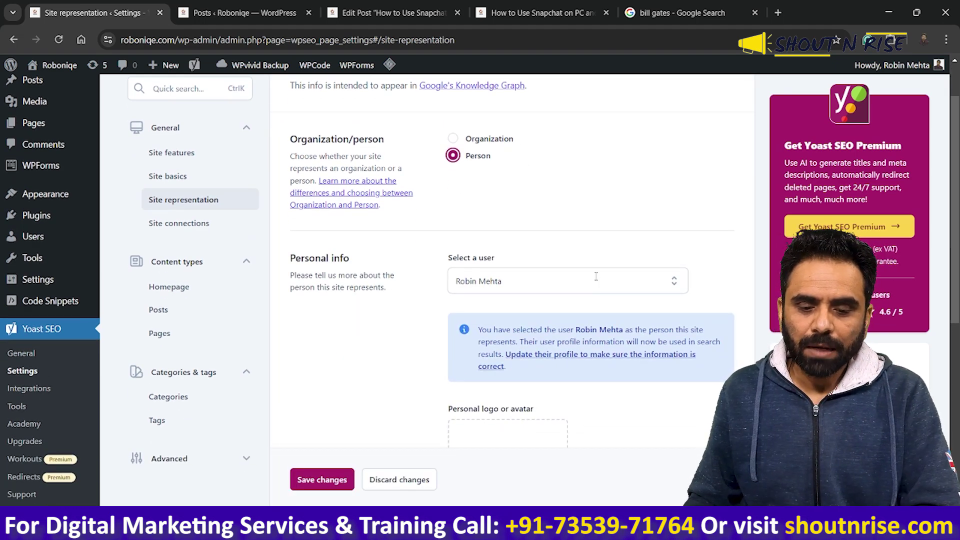
click(596, 277)
click(552, 305)
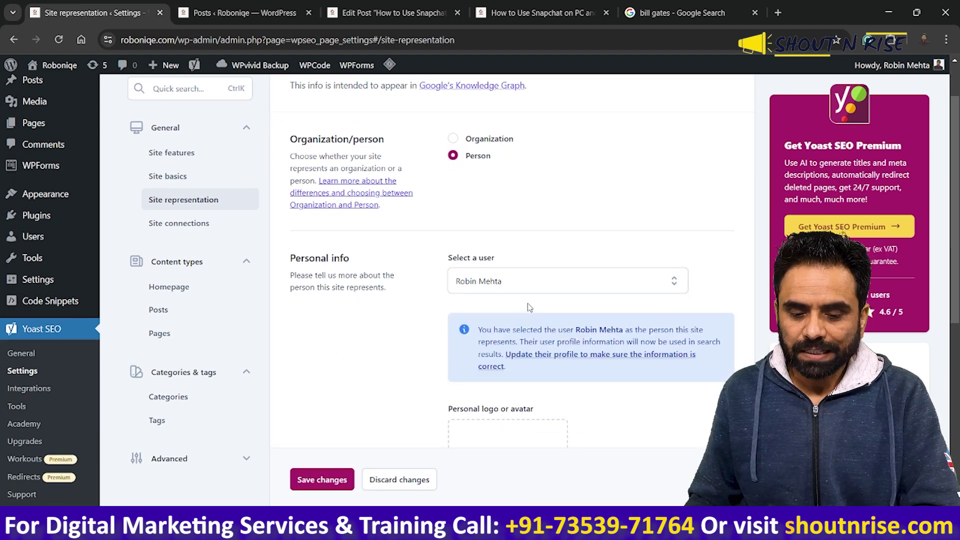
Review the Personal logo or avatar field and open the selected user's profile-editing page in a new browser tab
scroll(550, 305, down, 3)
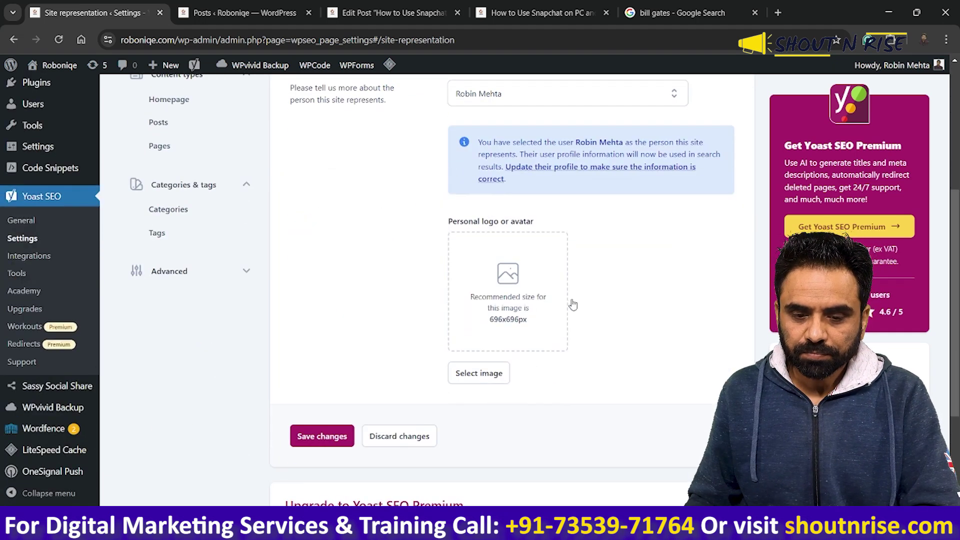
right_click(605, 175)
scroll(121, 374, down, 1)
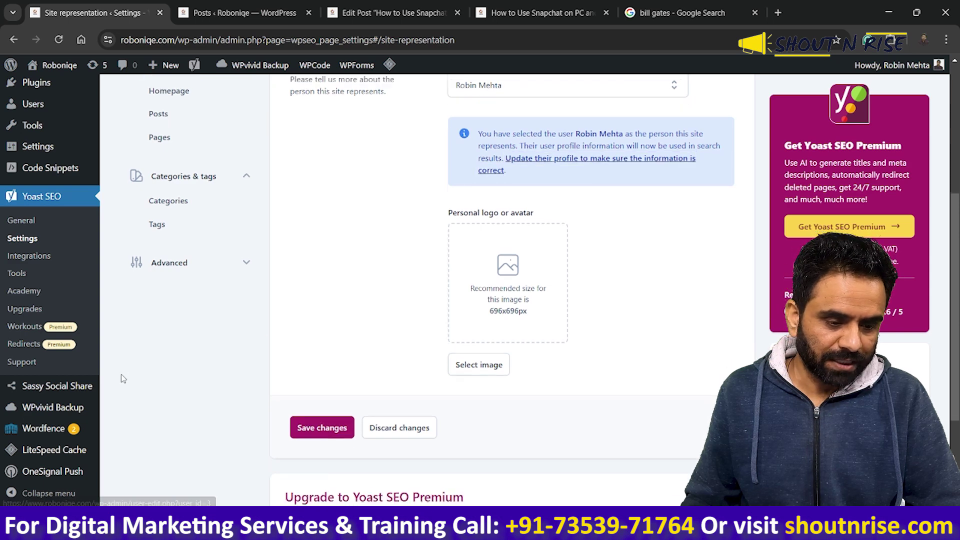
scroll(121, 374, down, 3)
scroll(157, 374, up, 5)
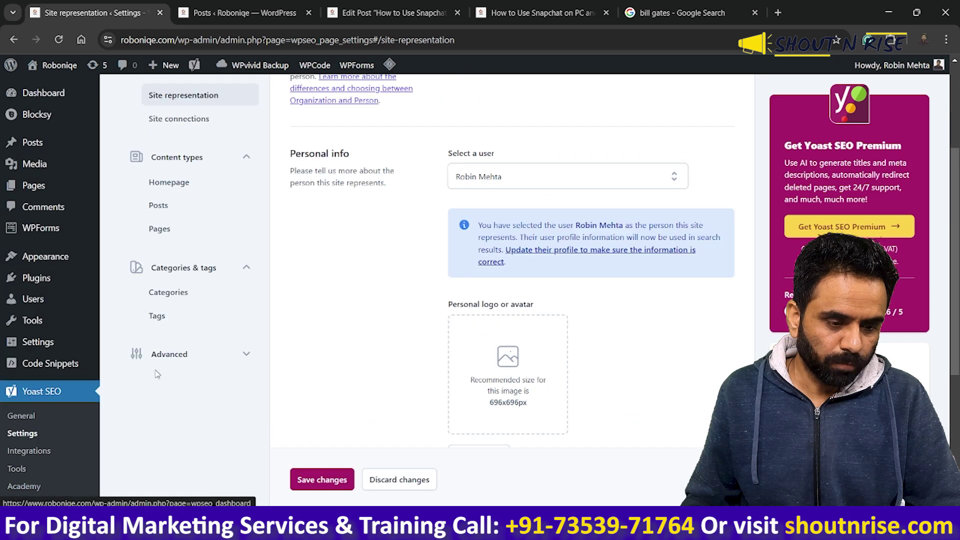
mouse_move(60, 300)
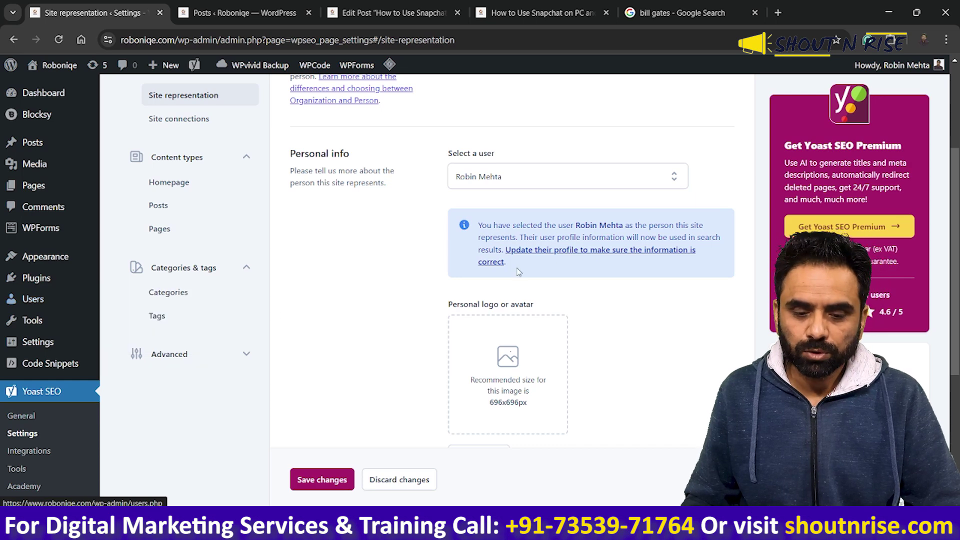
right_click(595, 252)
click(613, 269)
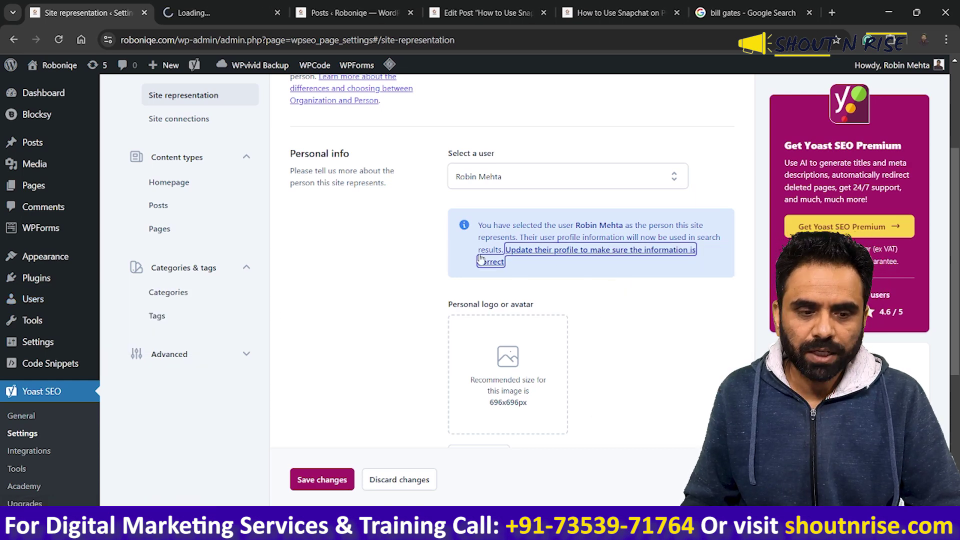
click(195, 5)
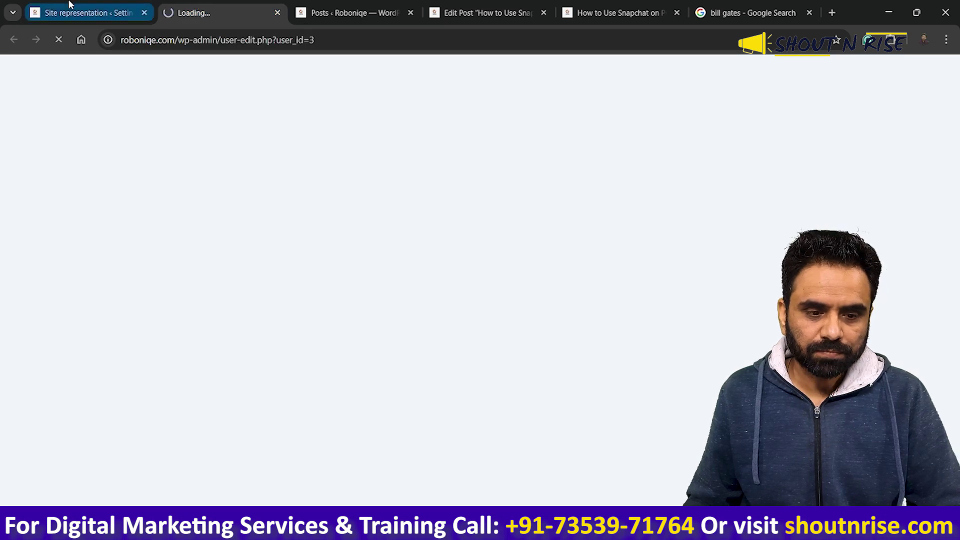
click(125, 11)
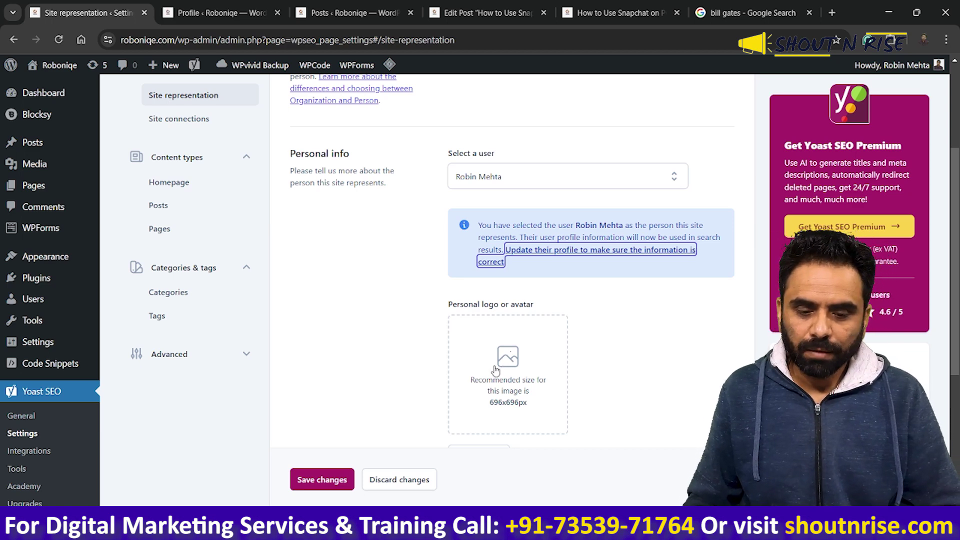
Examine the contact details, social profile URL fields and biographical info on the user's profile page, and return to Site representation
scroll(494, 369, down, 3)
scroll(503, 350, up, 3)
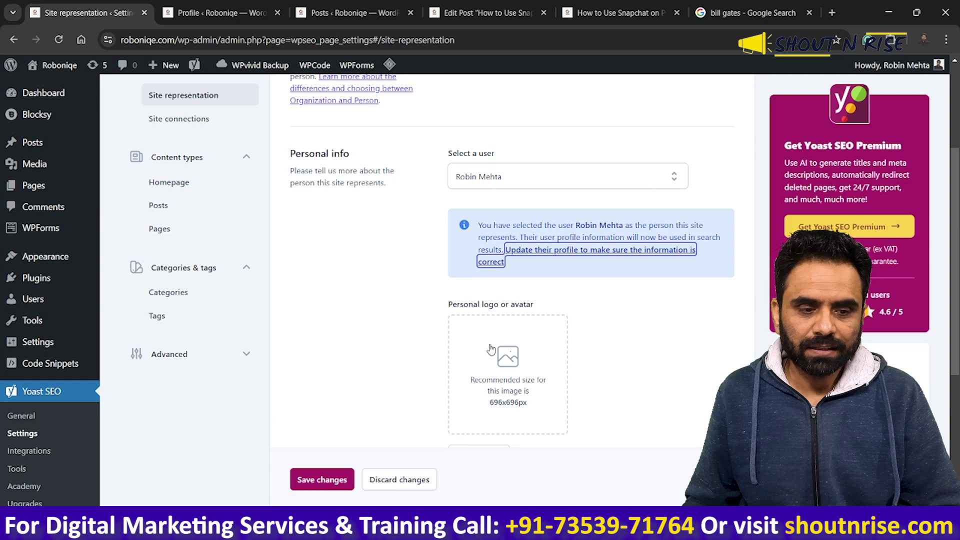
click(224, 5)
scroll(400, 284, down, 5)
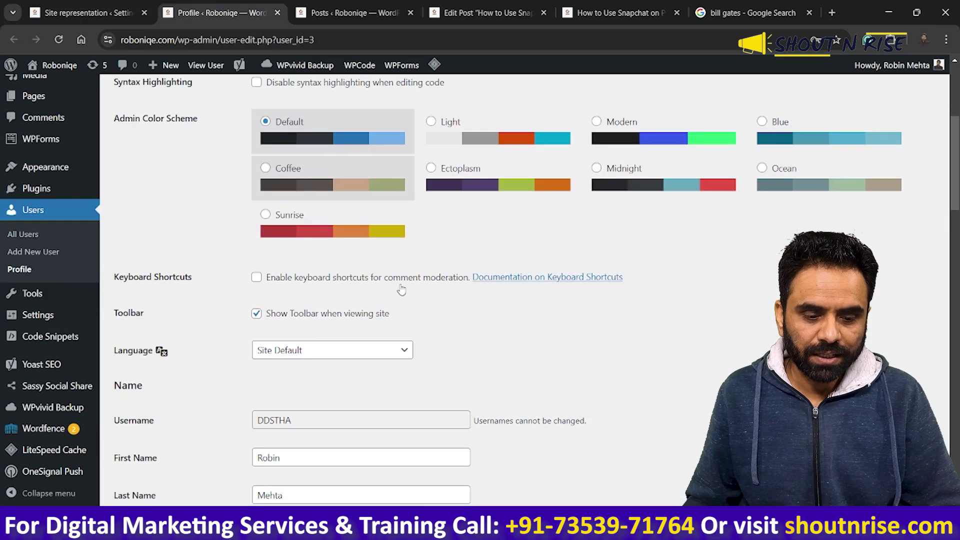
scroll(400, 284, down, 8)
scroll(400, 284, down, 8)
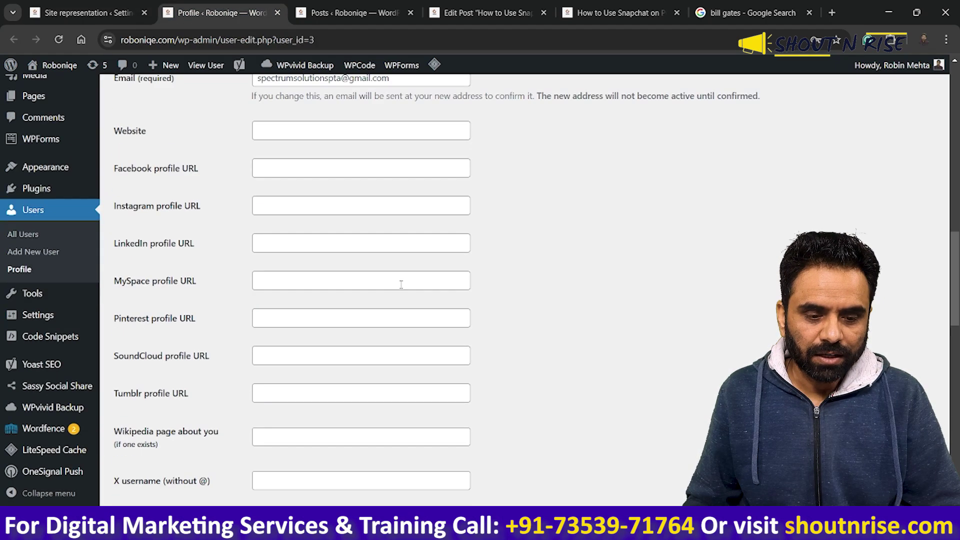
scroll(406, 307, up, 2)
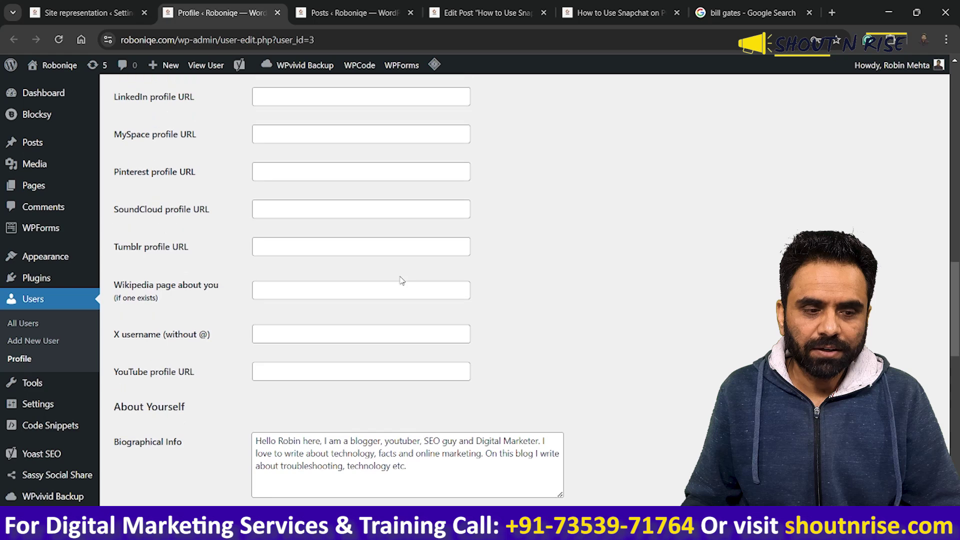
click(85, 12)
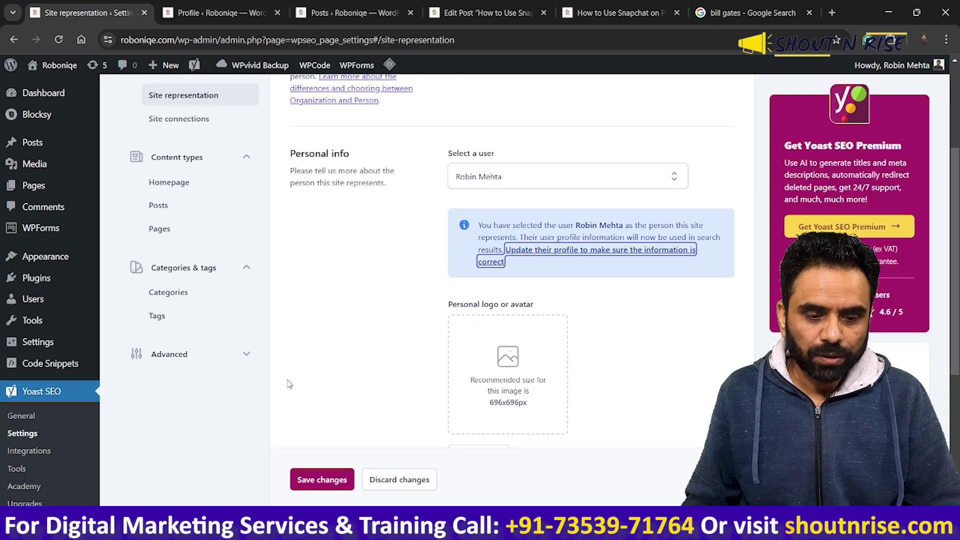
Open Site connections and examine the Google and Bing verification code fields
scroll(444, 339, up, 3)
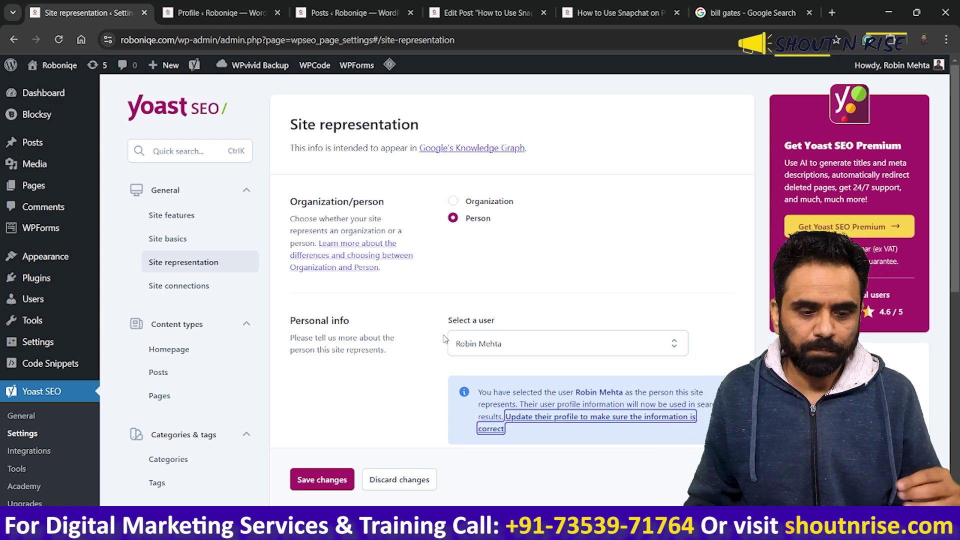
click(173, 286)
scroll(502, 361, down, 3)
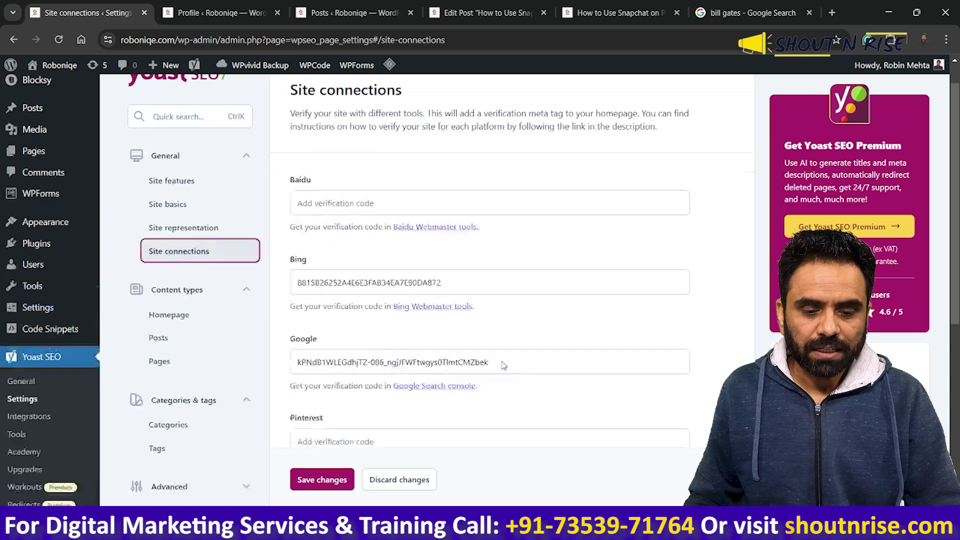
drag(519, 268, 296, 271)
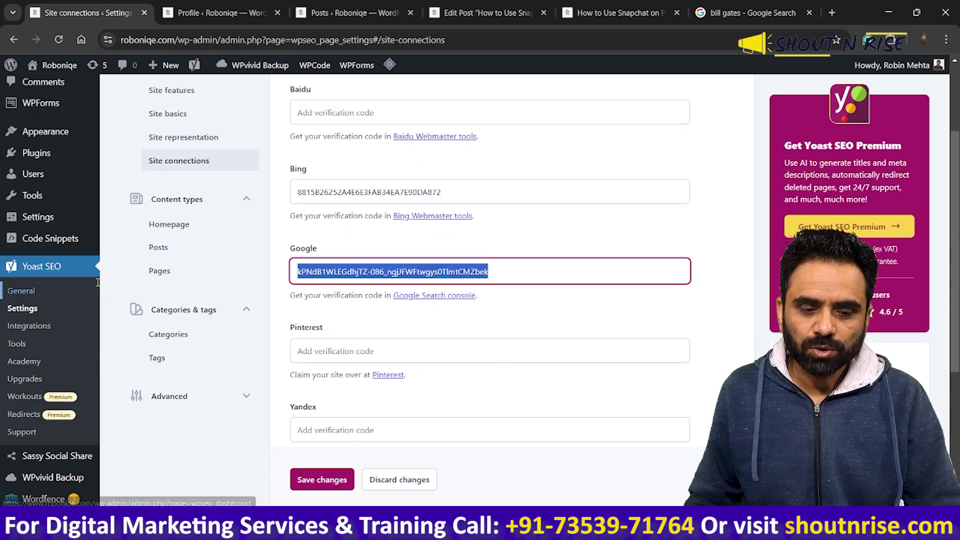
click(493, 189)
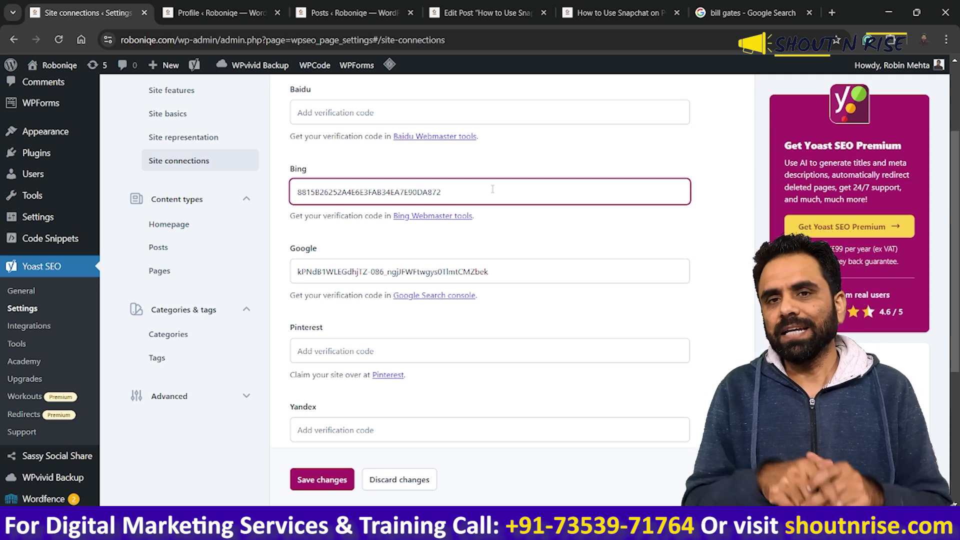
Review the remaining verification fields in Site connections, covering Baidu, Pinterest and Yandex
scroll(492, 189, down, 3)
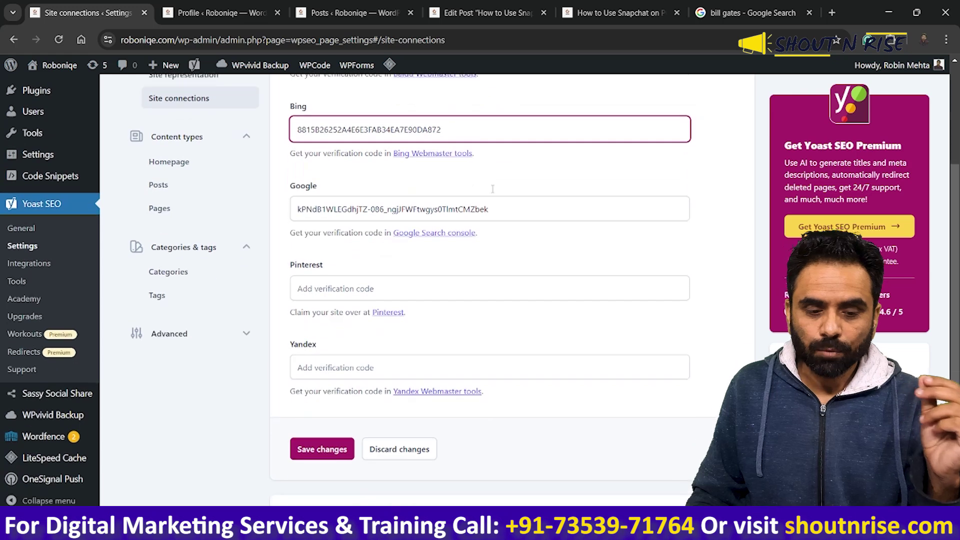
scroll(494, 193, up, 6)
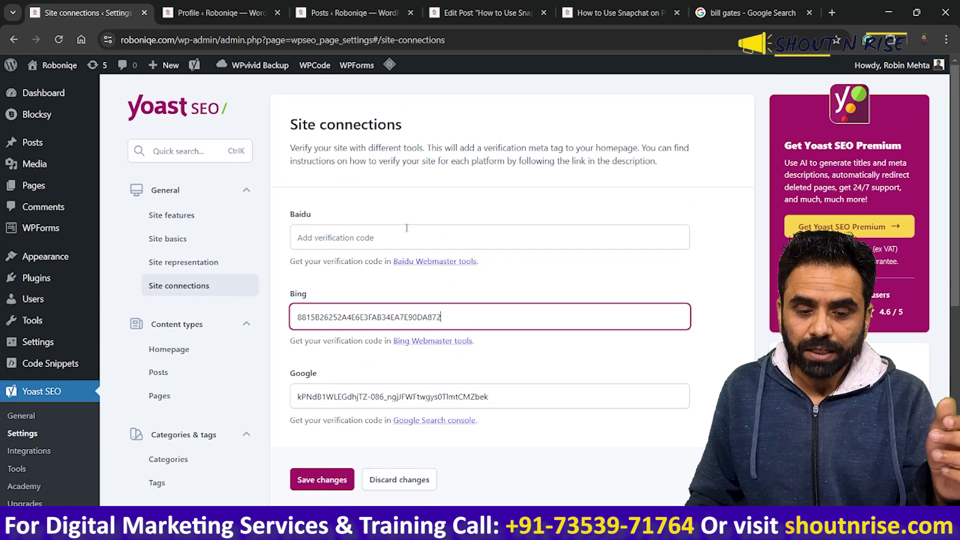
click(405, 228)
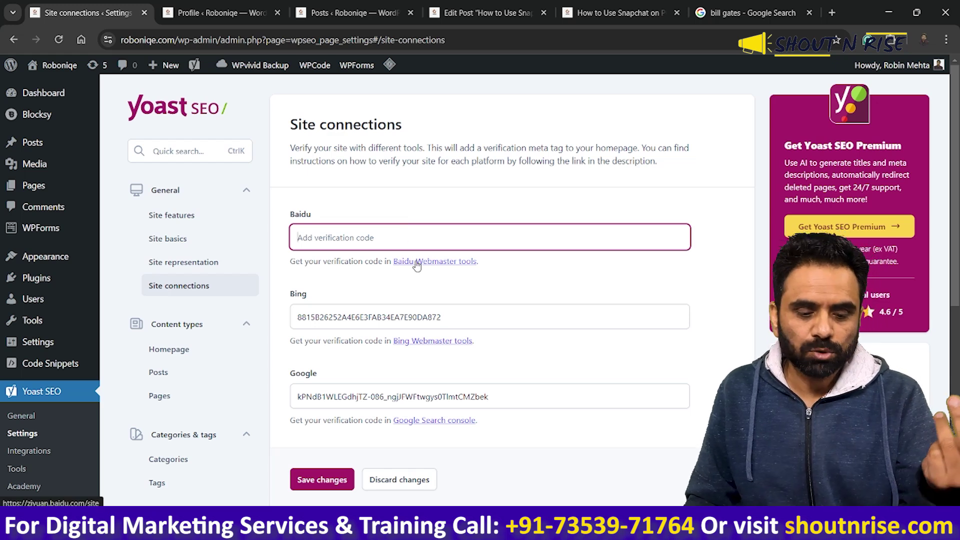
scroll(416, 265, down, 5)
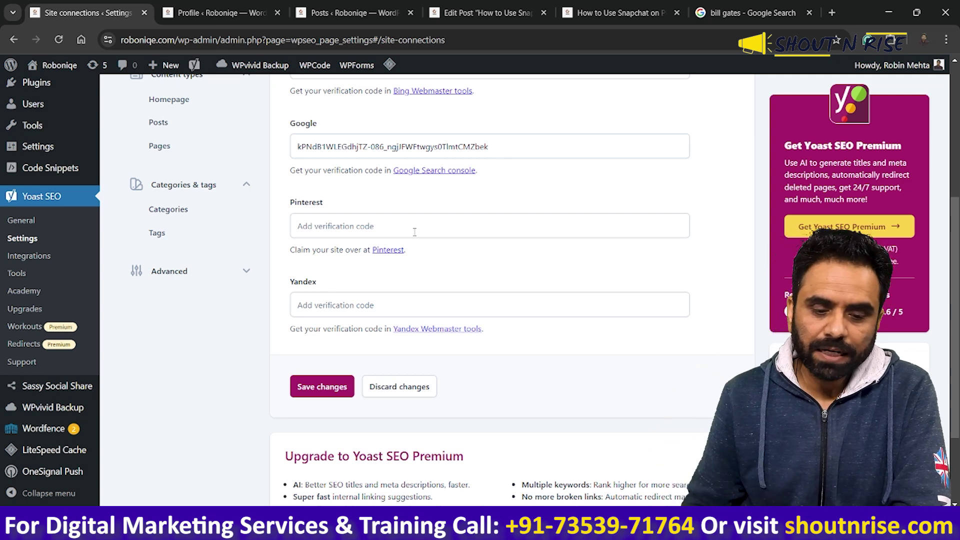
click(414, 307)
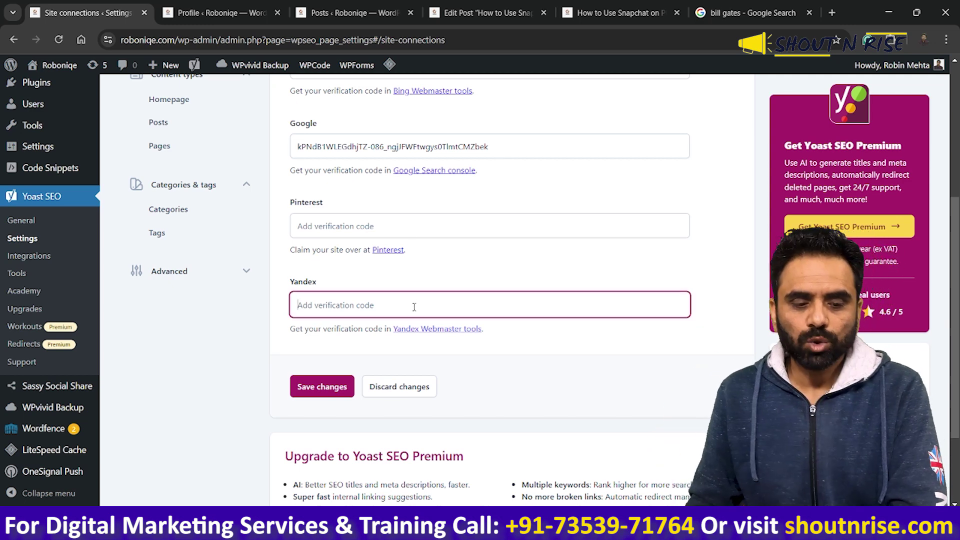